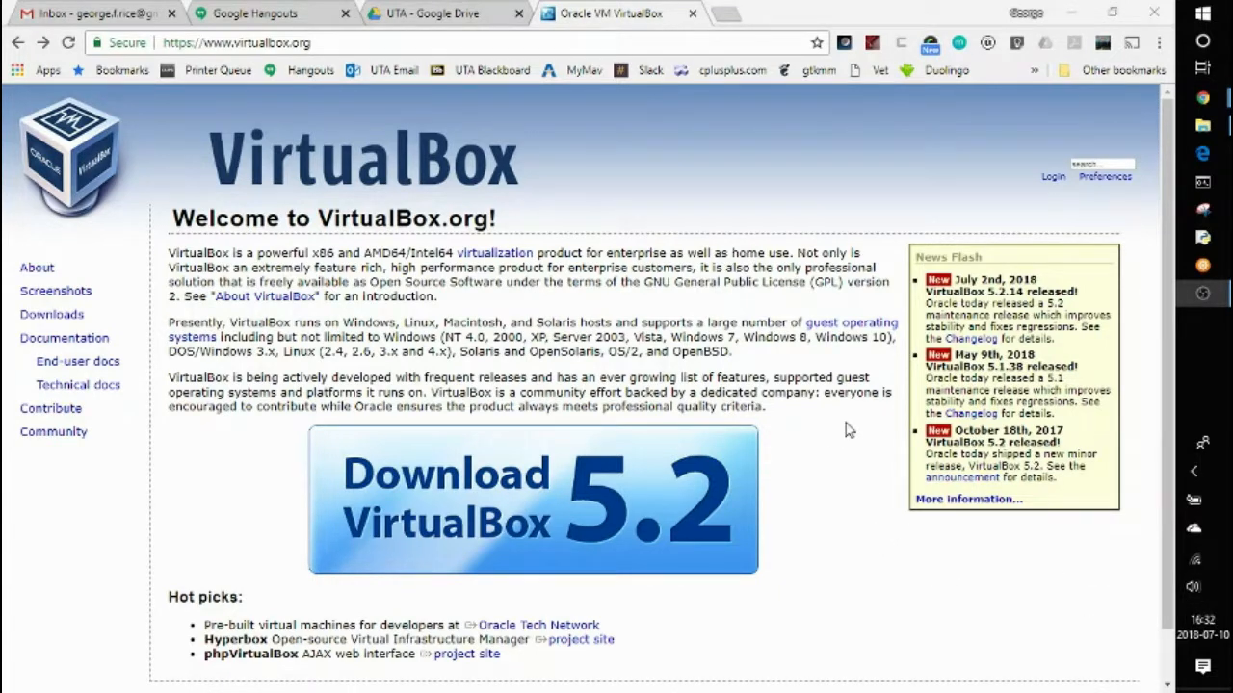
Download the VirtualBox 5.2.14 platform package for Windows hosts from the VirtualBox website
left_click(327, 43)
left_click(718, 376)
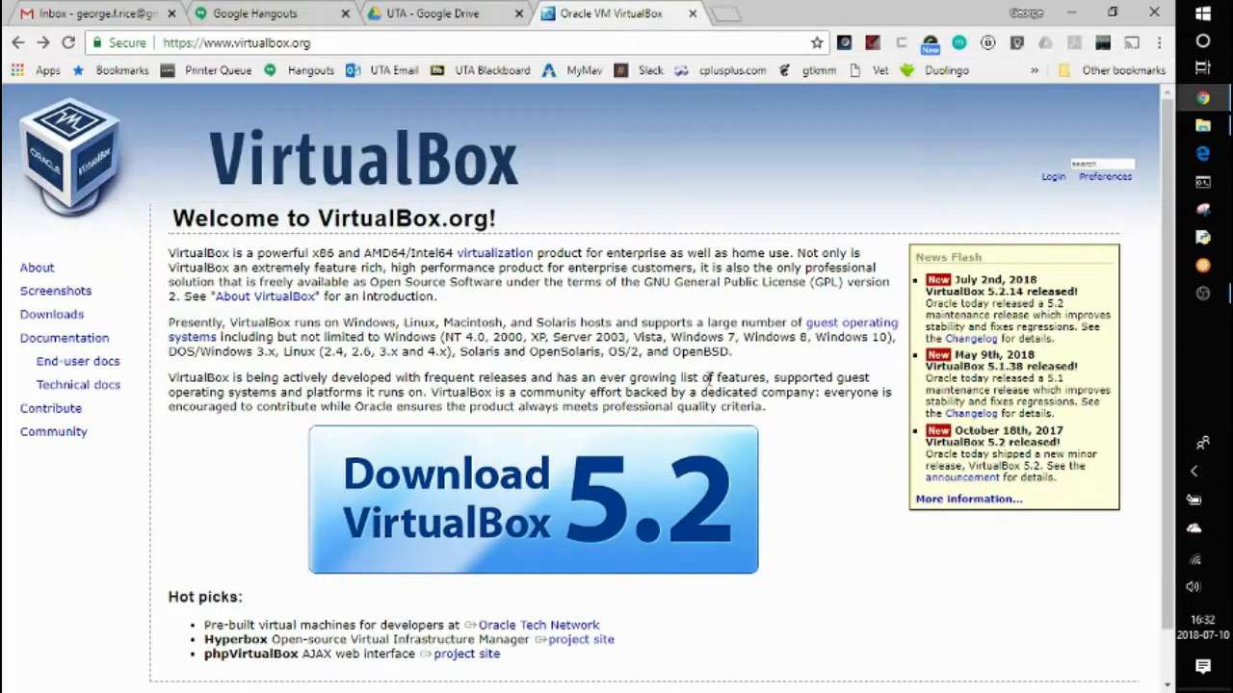
left_click(644, 482)
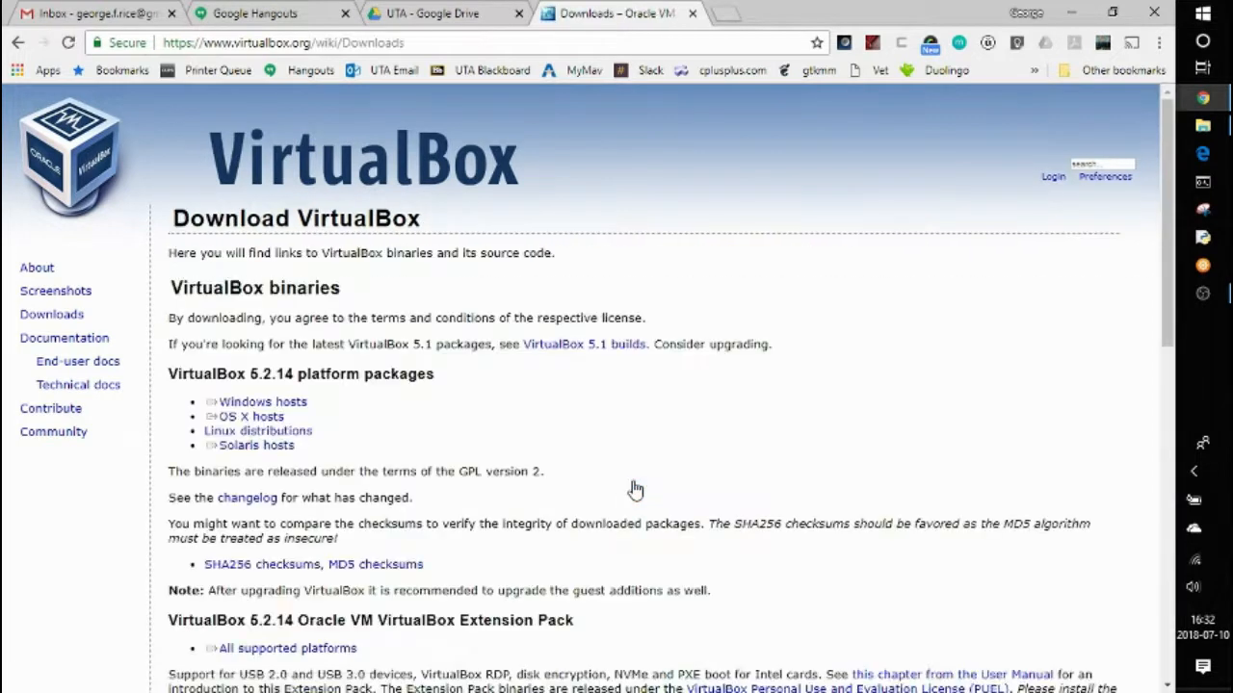
left_click(289, 405)
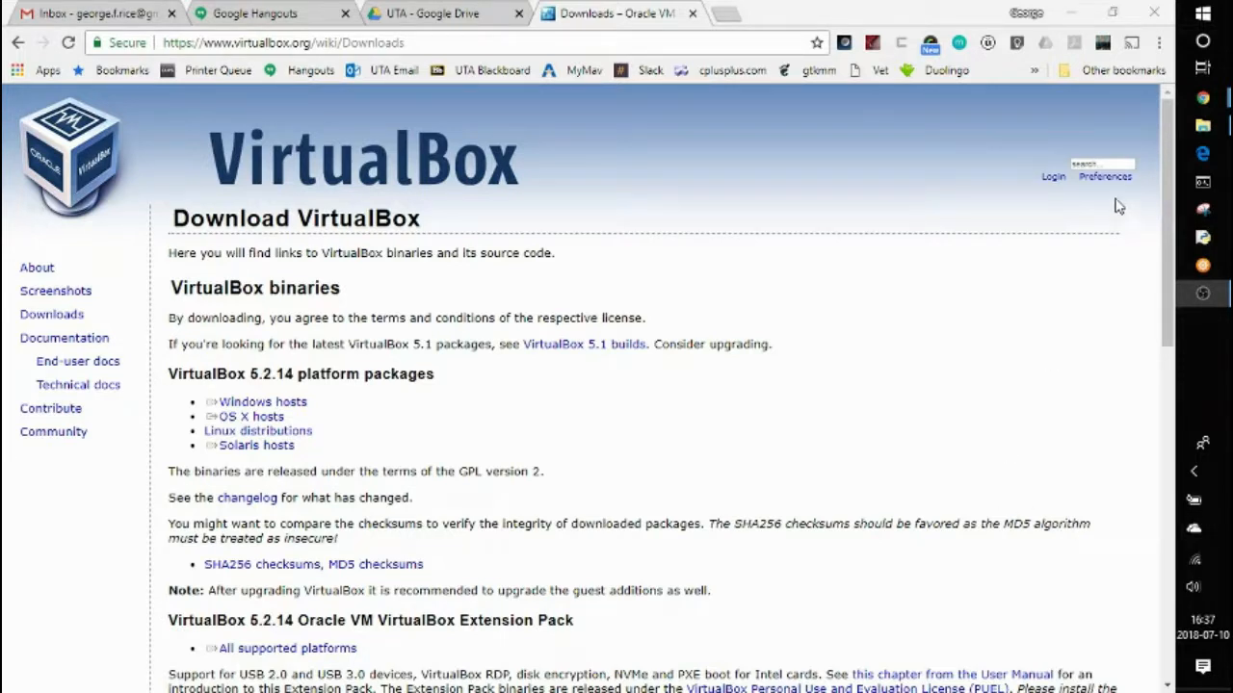
Switch to File Explorer and view the properties of CSE1325_Lubuntu_2.0.ova in the Downloads folder
left_click(1198, 130)
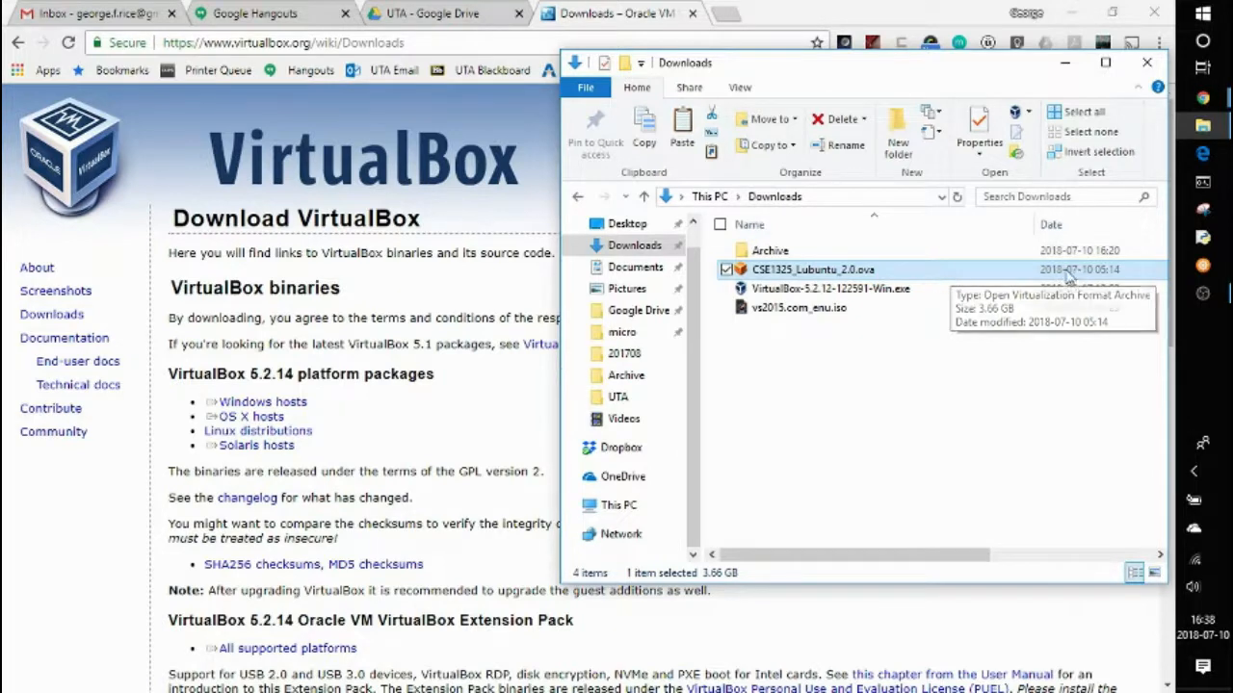
right_click(741, 271)
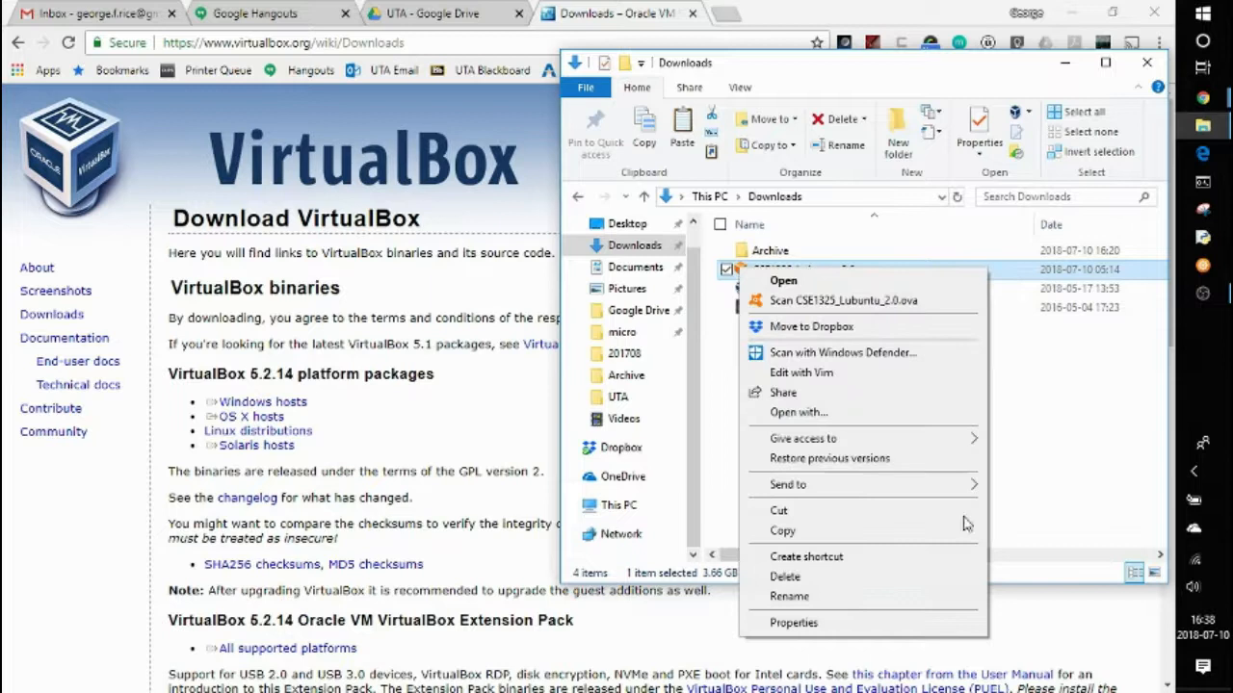
left_click(867, 623)
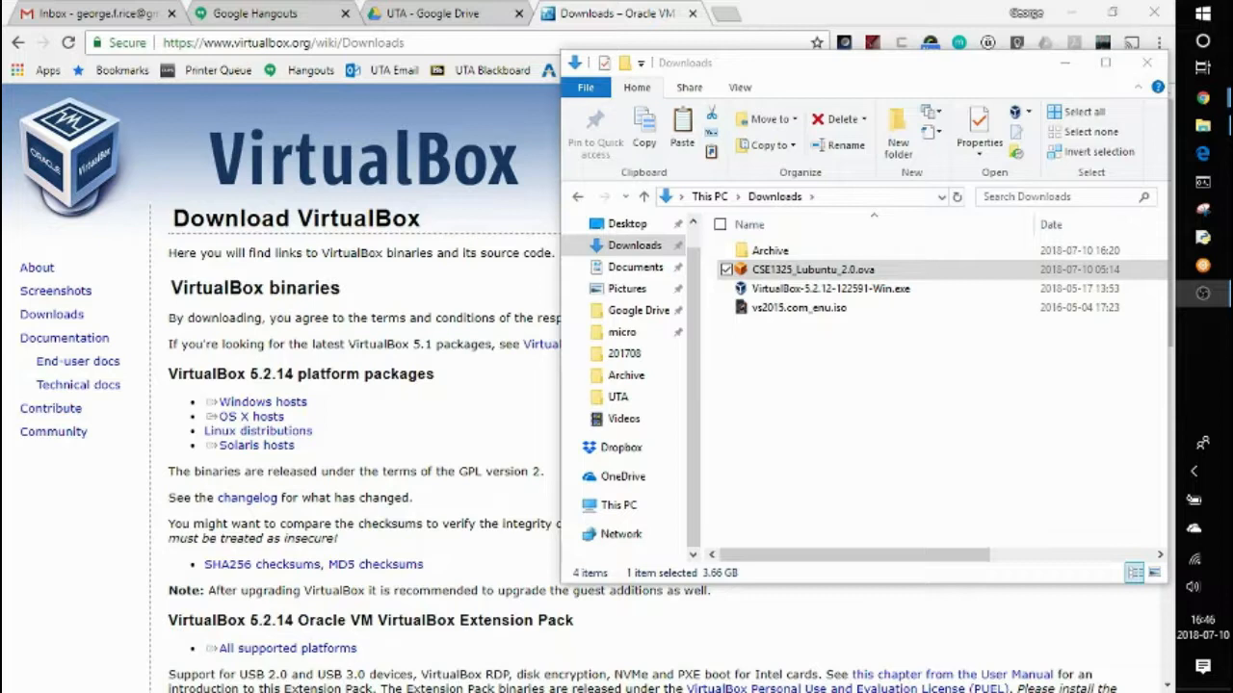
Launch Oracle VM VirtualBox and ignore the warning about inaccessible disk image files
left_click(1201, 14)
left_click(1203, 41)
type("vir")
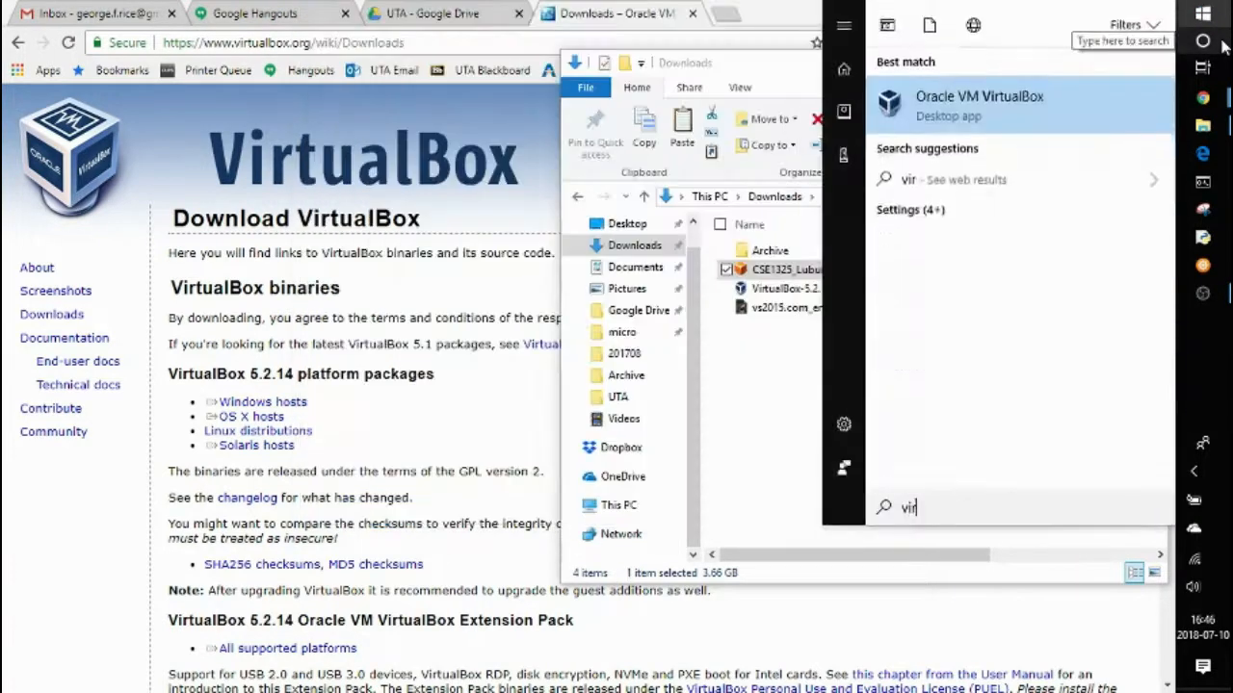
left_click(1065, 112)
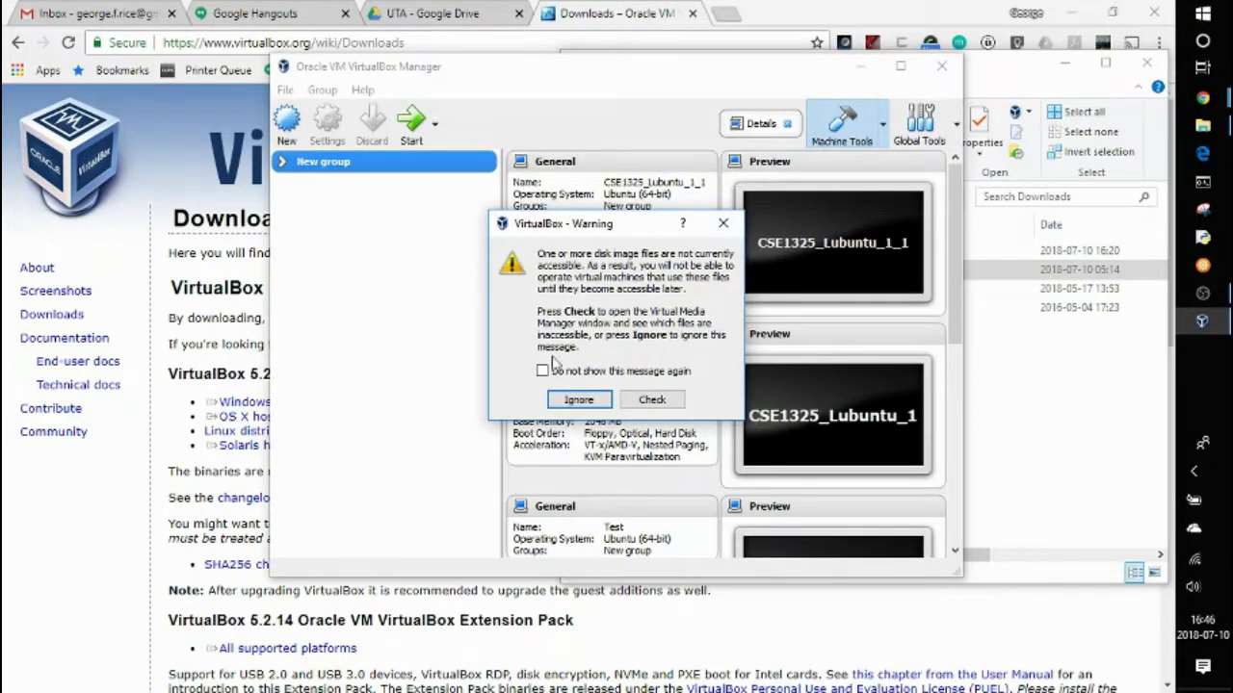
left_click(578, 400)
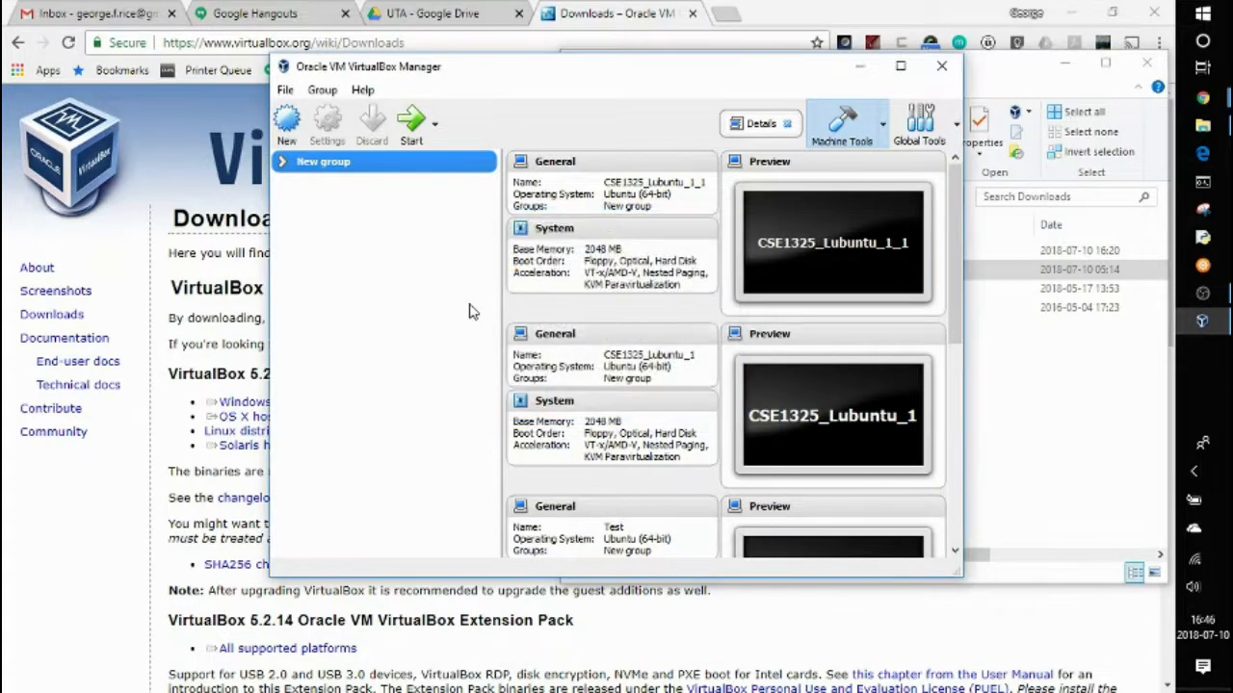
left_click(283, 161)
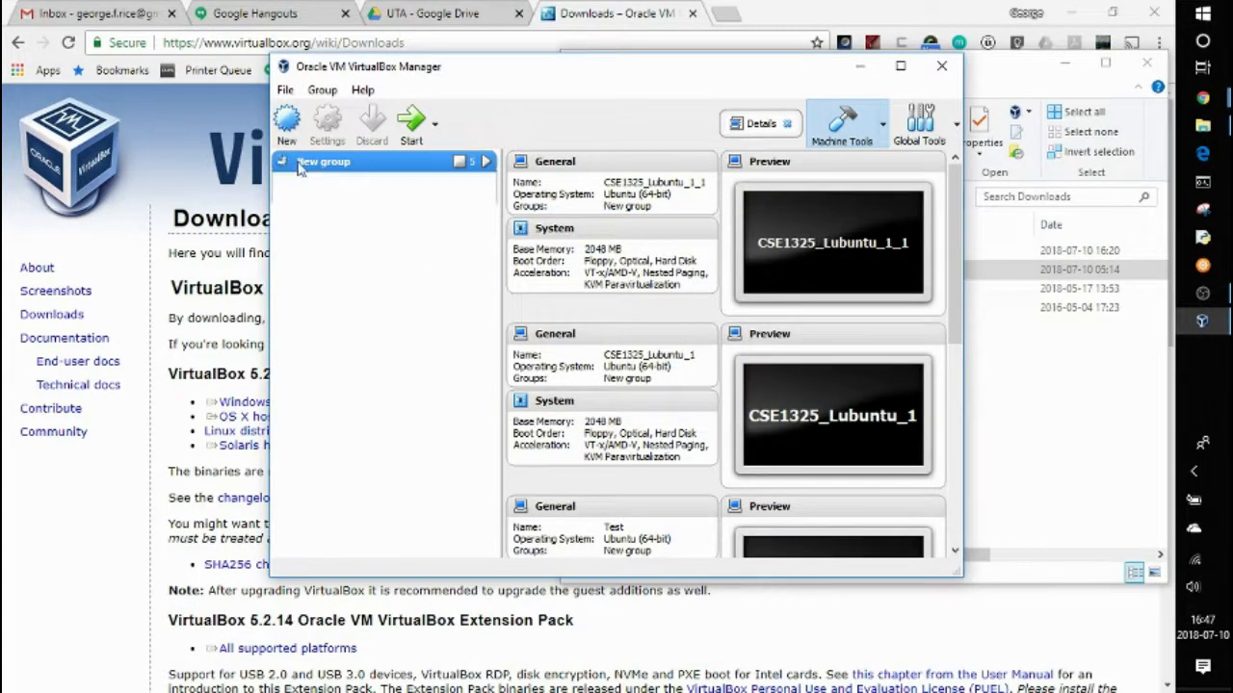
left_click(284, 161)
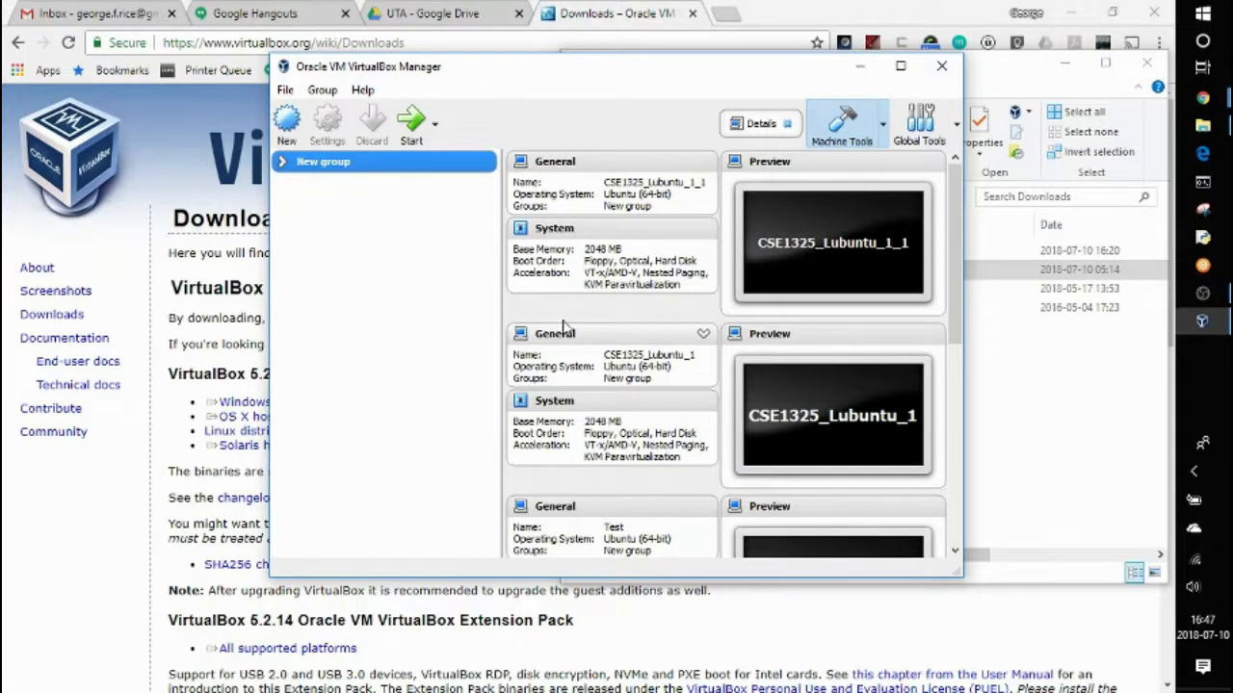
Start an appliance import using CSE1325_Lubuntu_2.0.ova from the Downloads folder and continue to its appliance settings
left_click(285, 90)
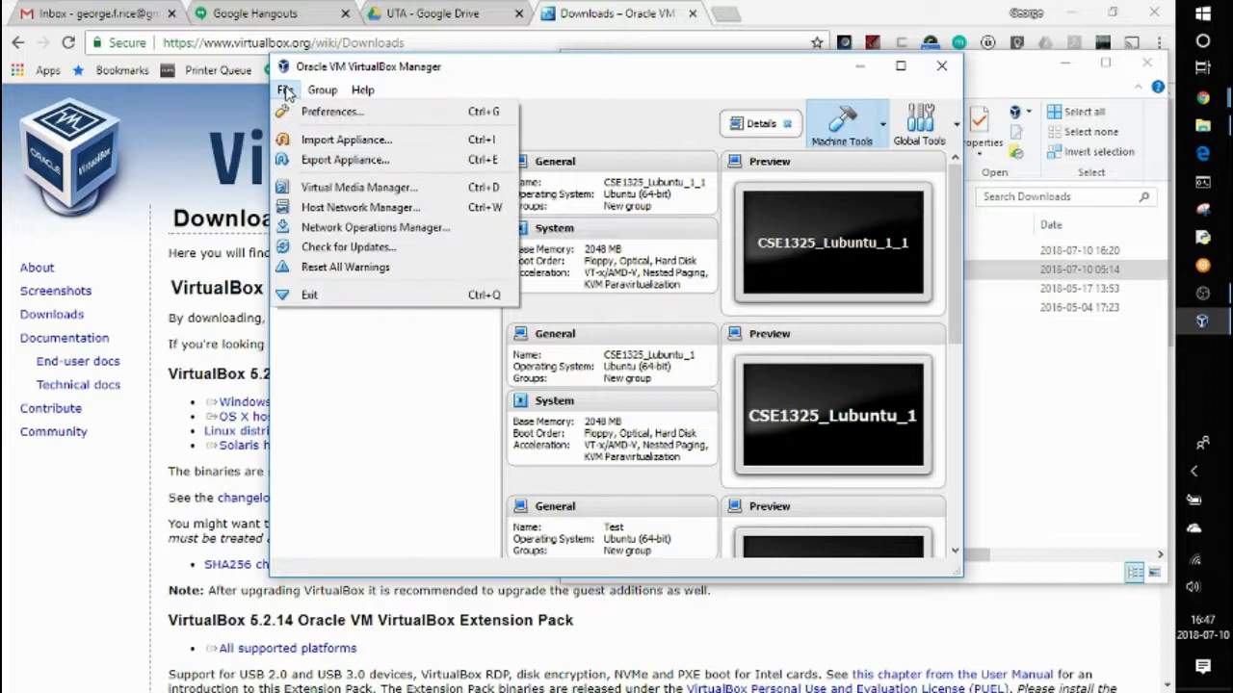
left_click(347, 139)
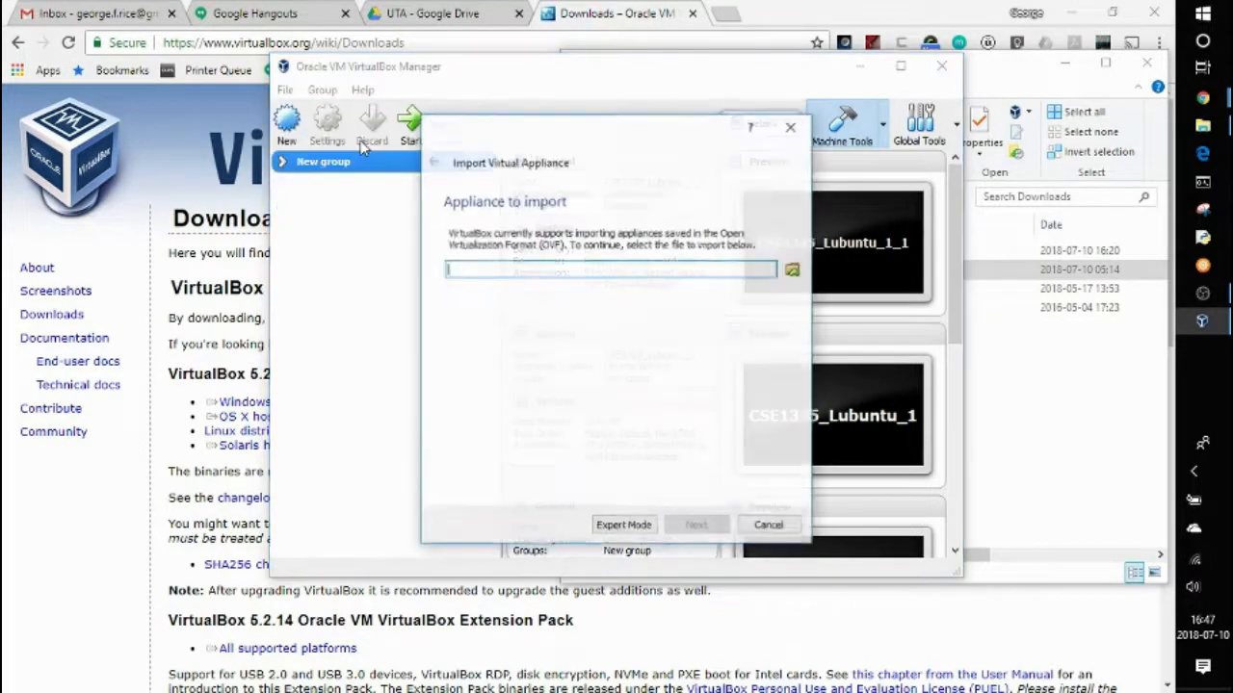
left_click(790, 273)
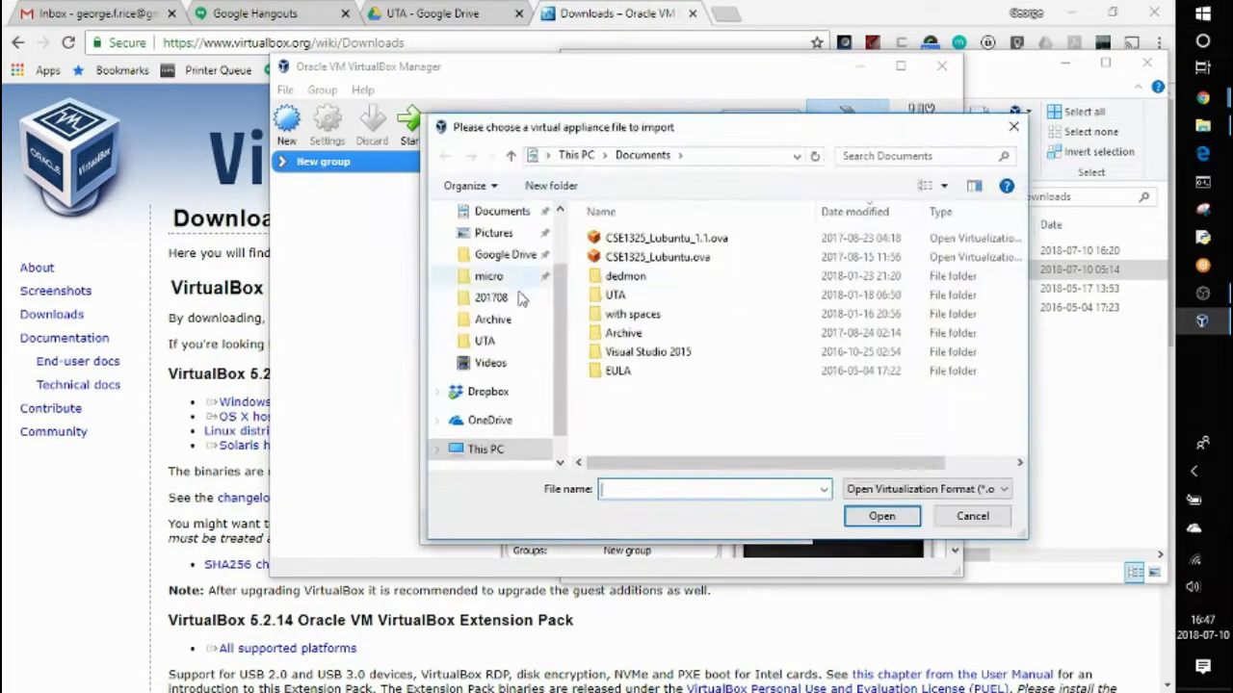
scroll(506, 274, "up", 2)
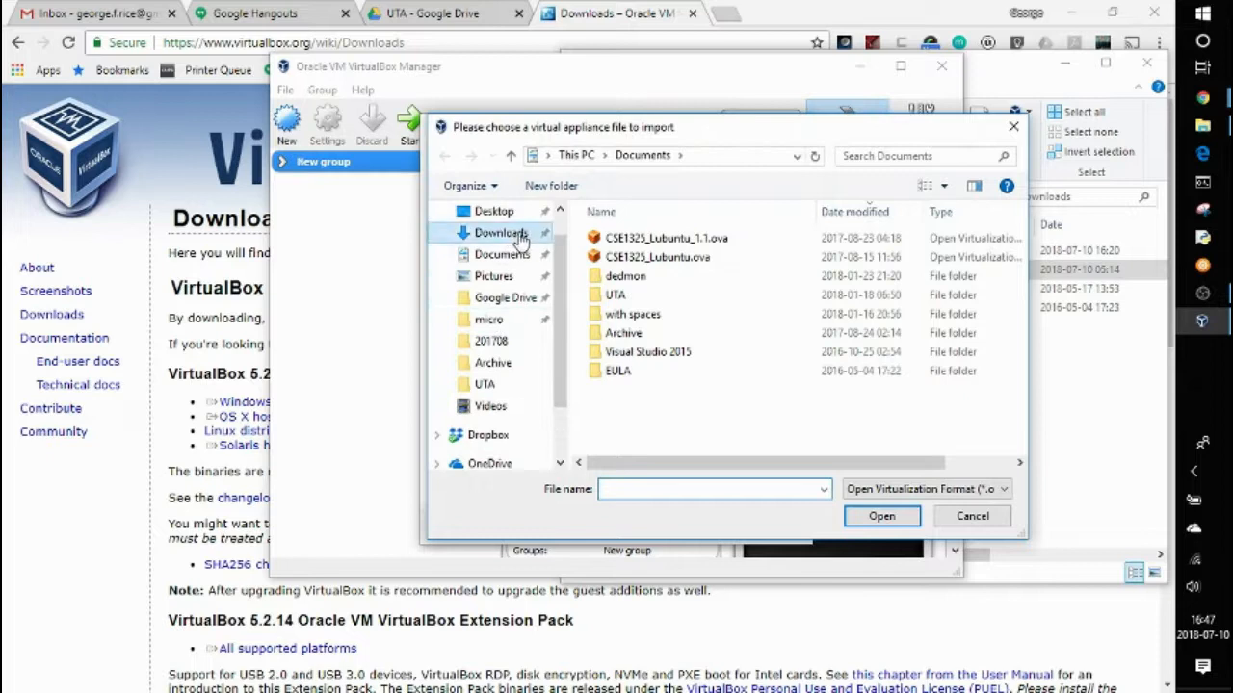
left_click(517, 238)
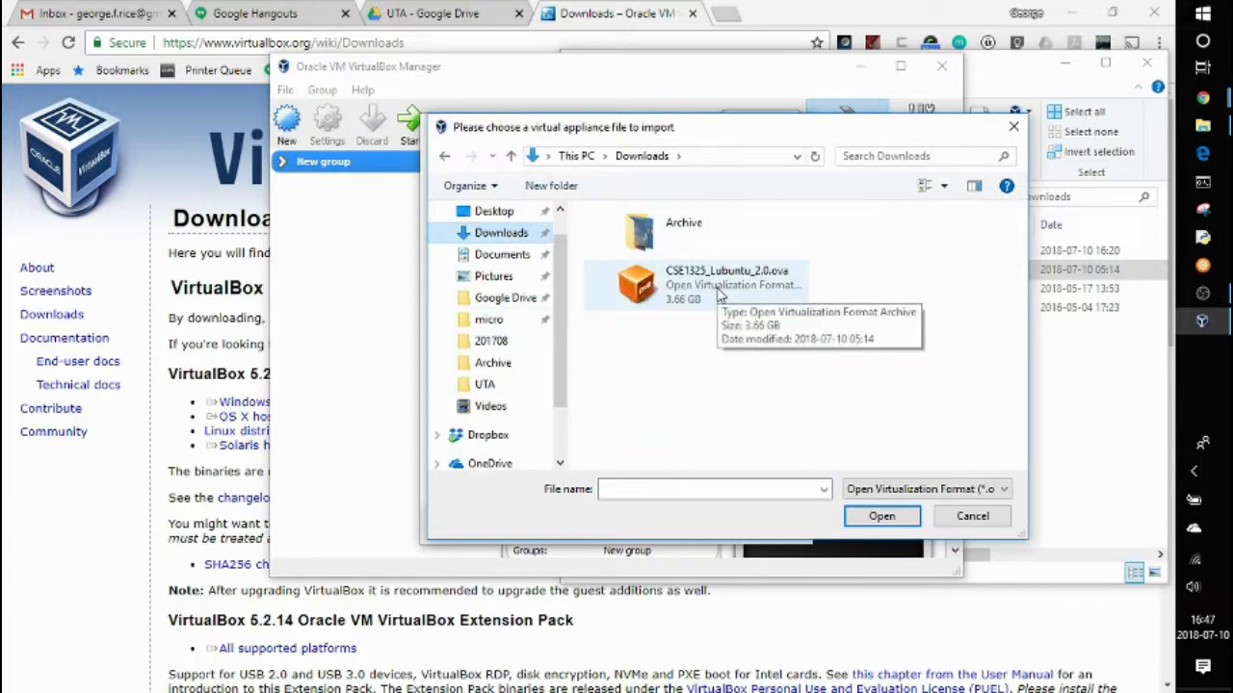
double_click(718, 292)
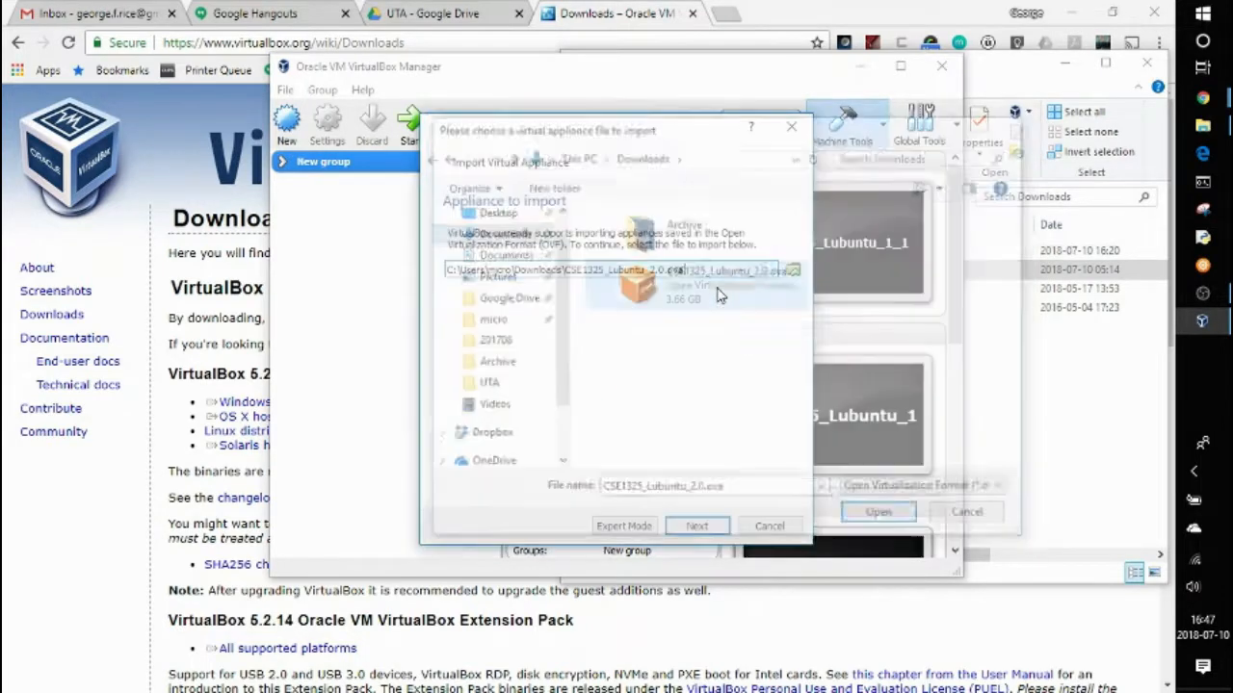
left_click(696, 526)
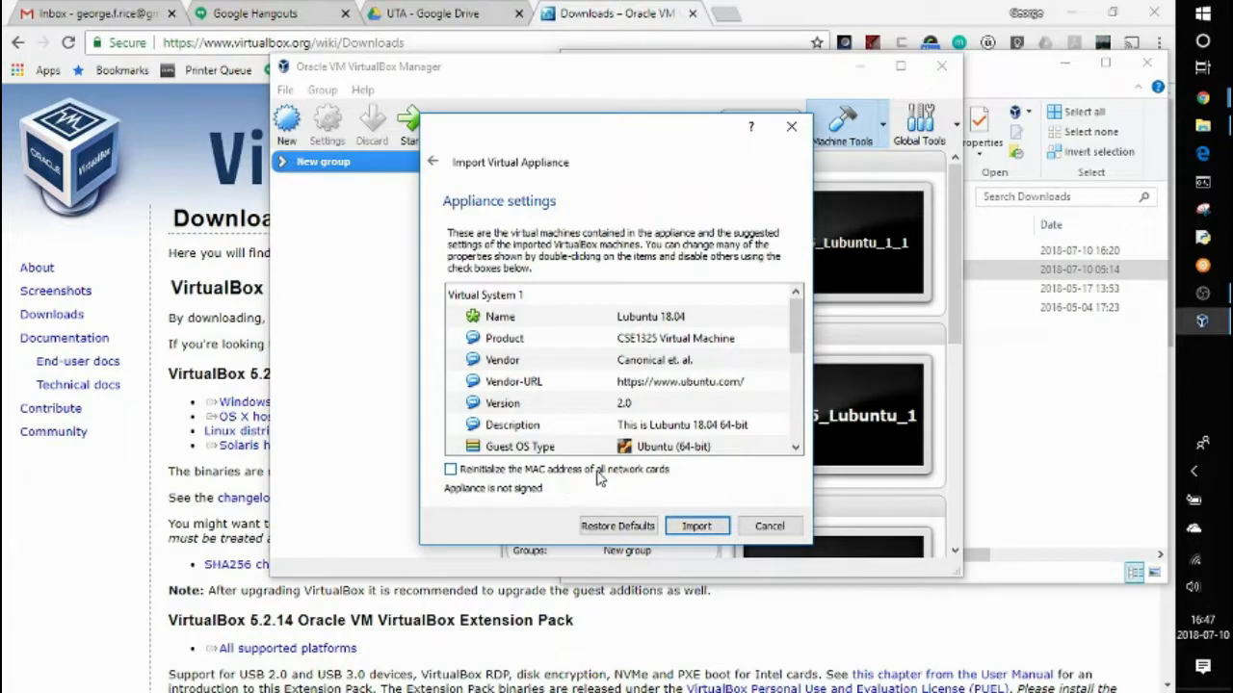
Import the Lubuntu 18.04 appliance with reinitialized MAC addresses for all network cards and 2048 MB of RAM, agreeing to its software license
left_click(452, 469)
scroll(590, 403, "down", 3)
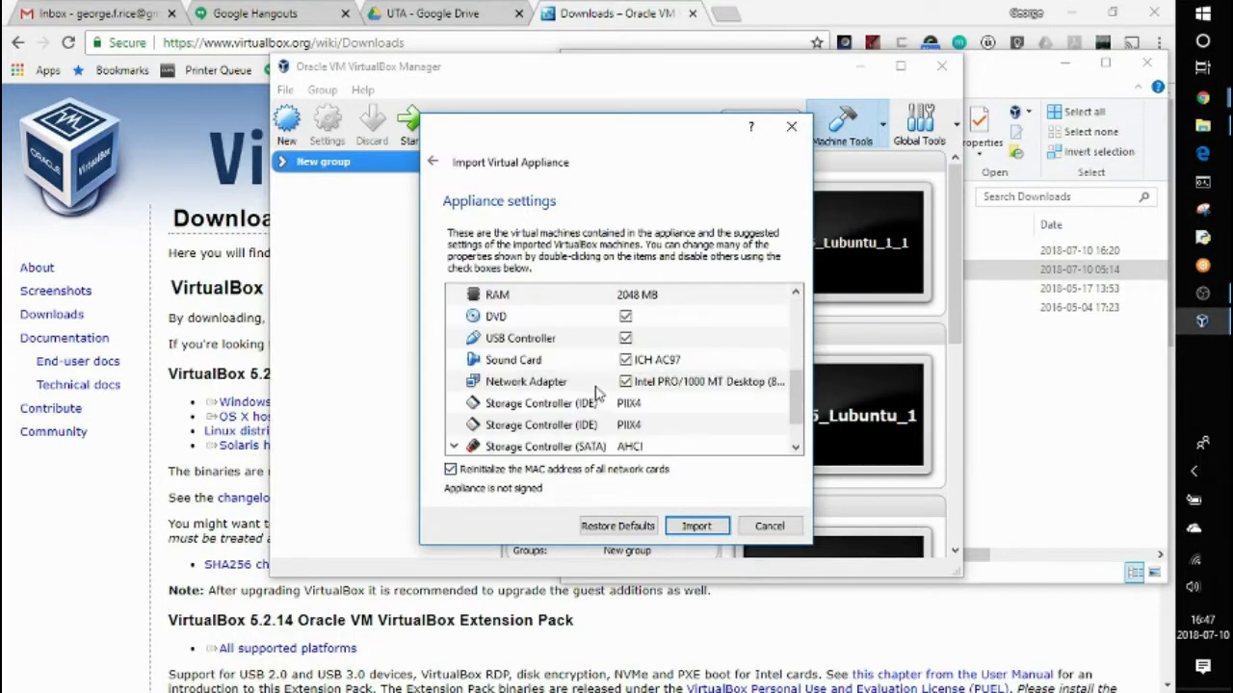
scroll(597, 396, "up", 1)
left_click(653, 359)
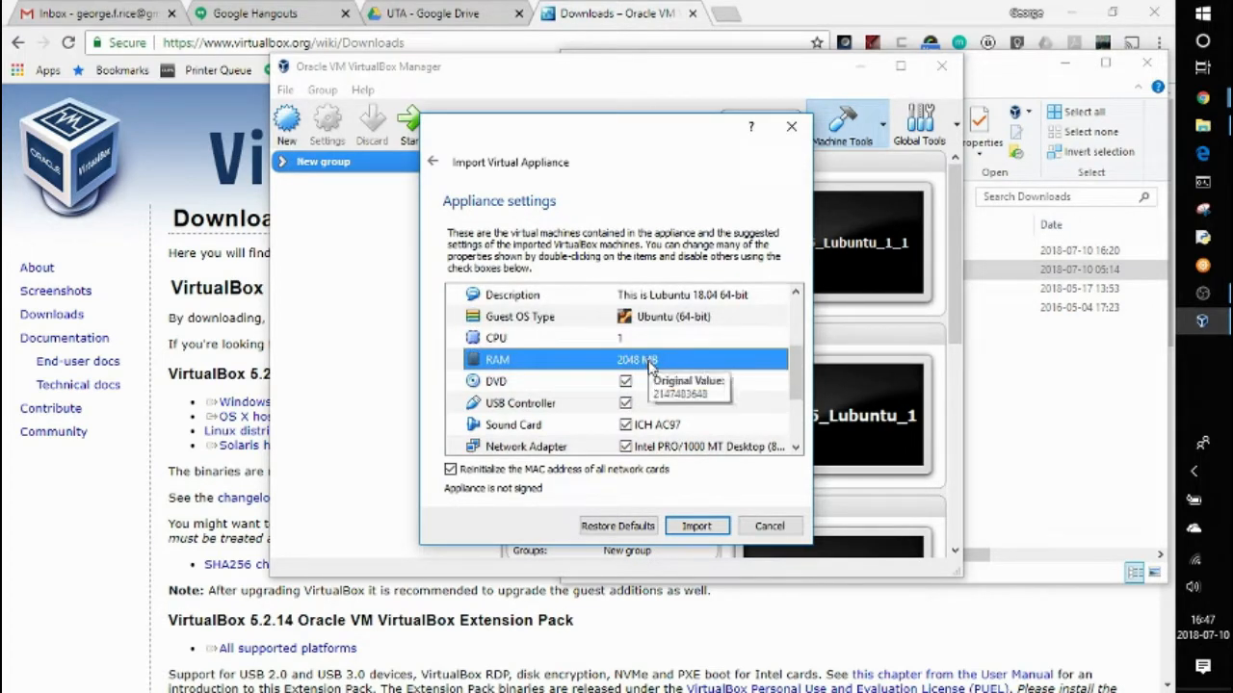
double_click(653, 360)
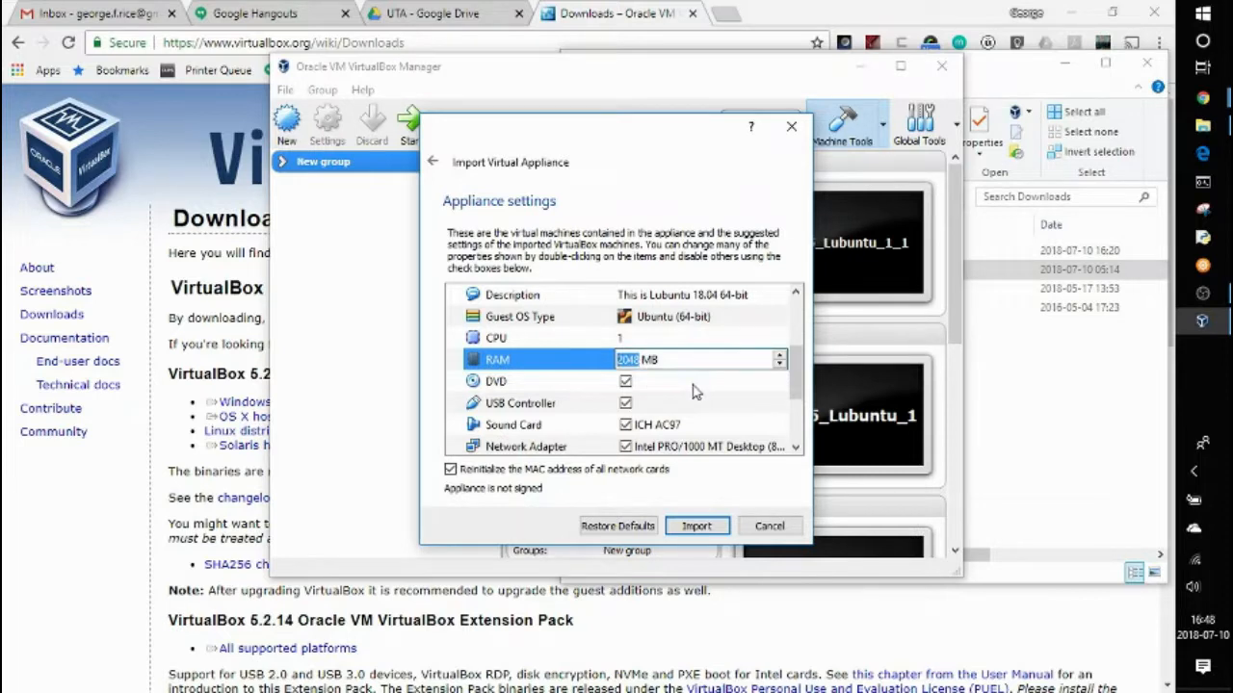
key("Return")
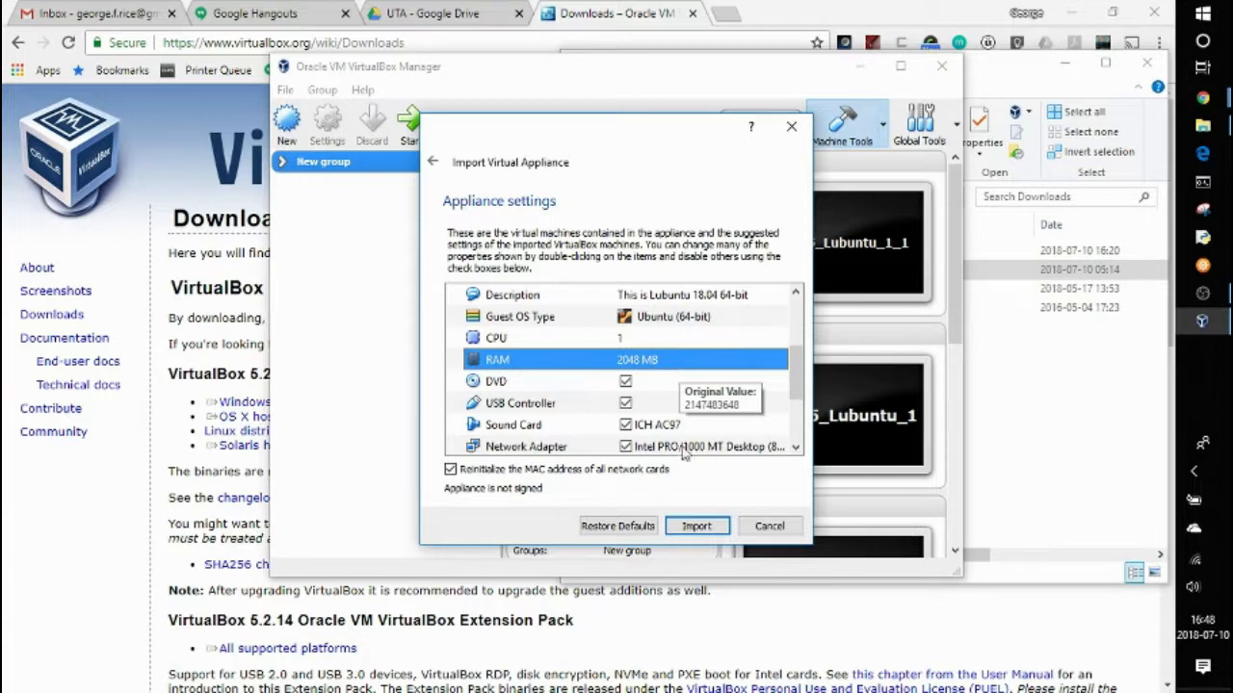
left_click(697, 526)
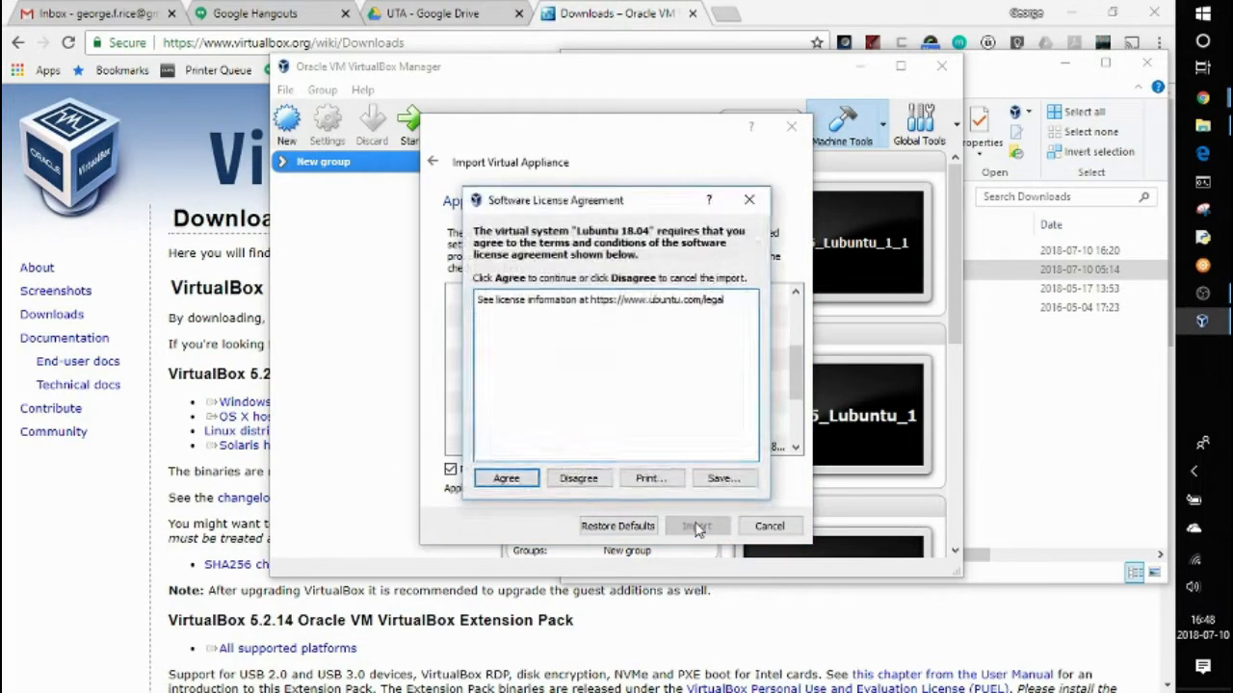
left_click(507, 479)
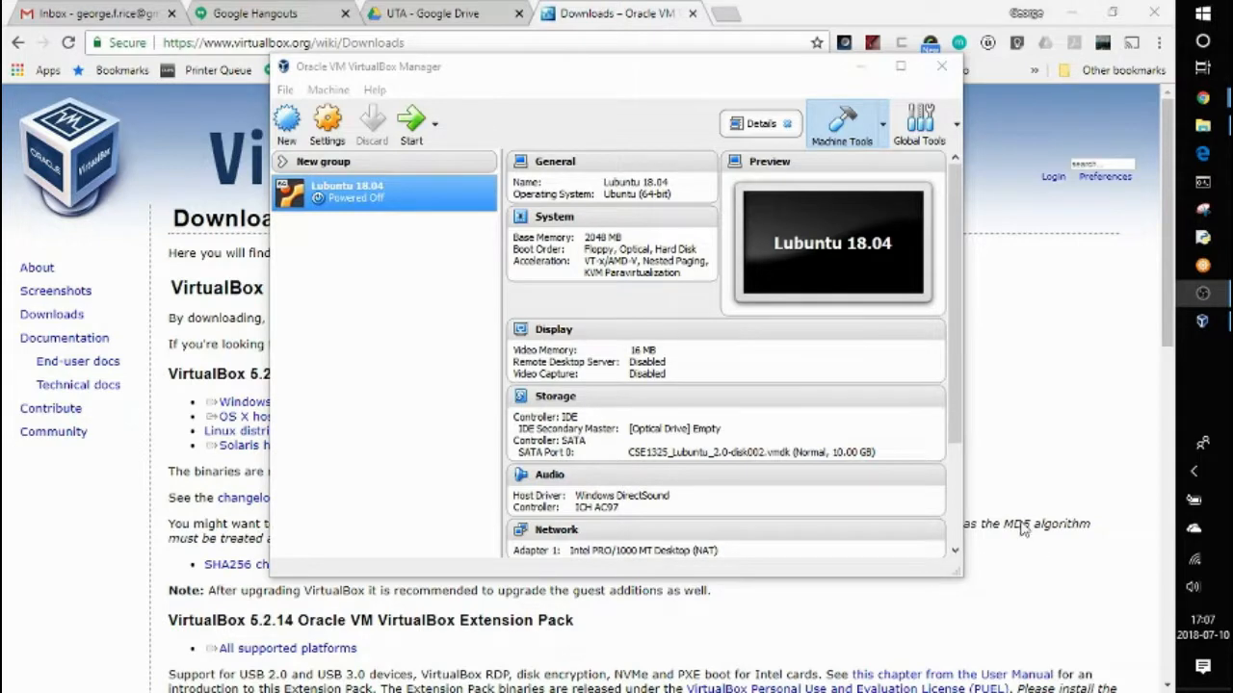
Start a new shared folder in the Lubuntu 18.04 machine's settings and choose the host's Documents folder as its path
right_click(344, 203)
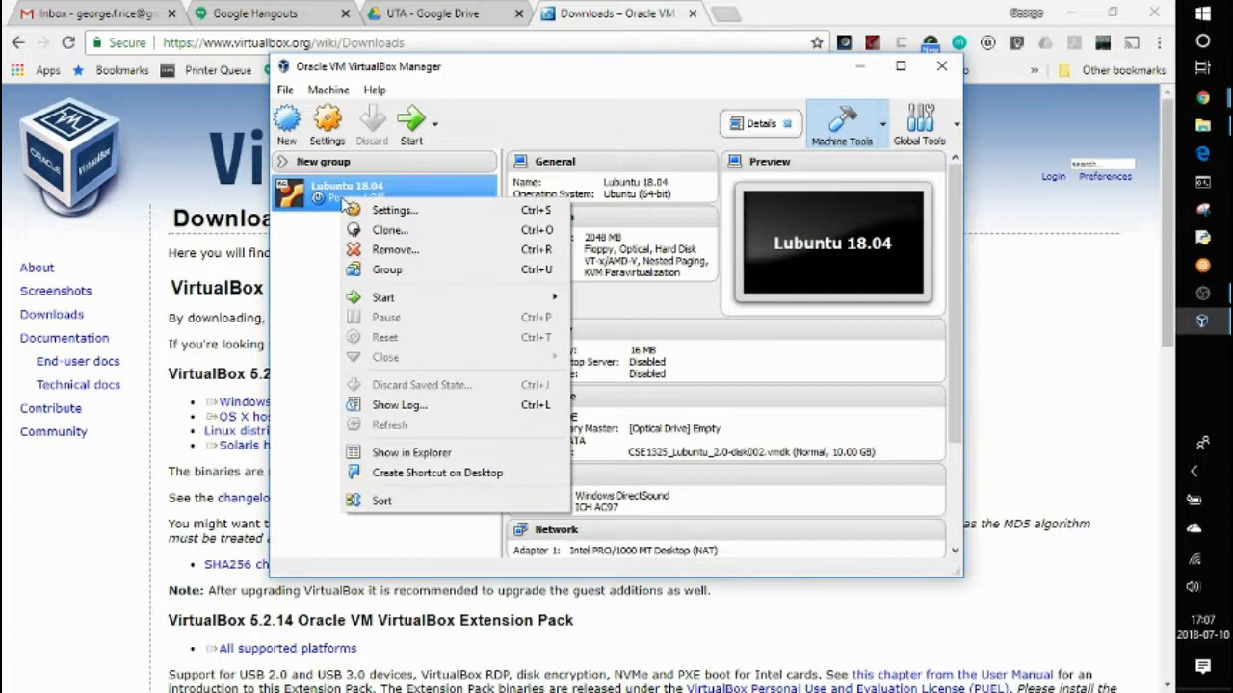
left_click(389, 212)
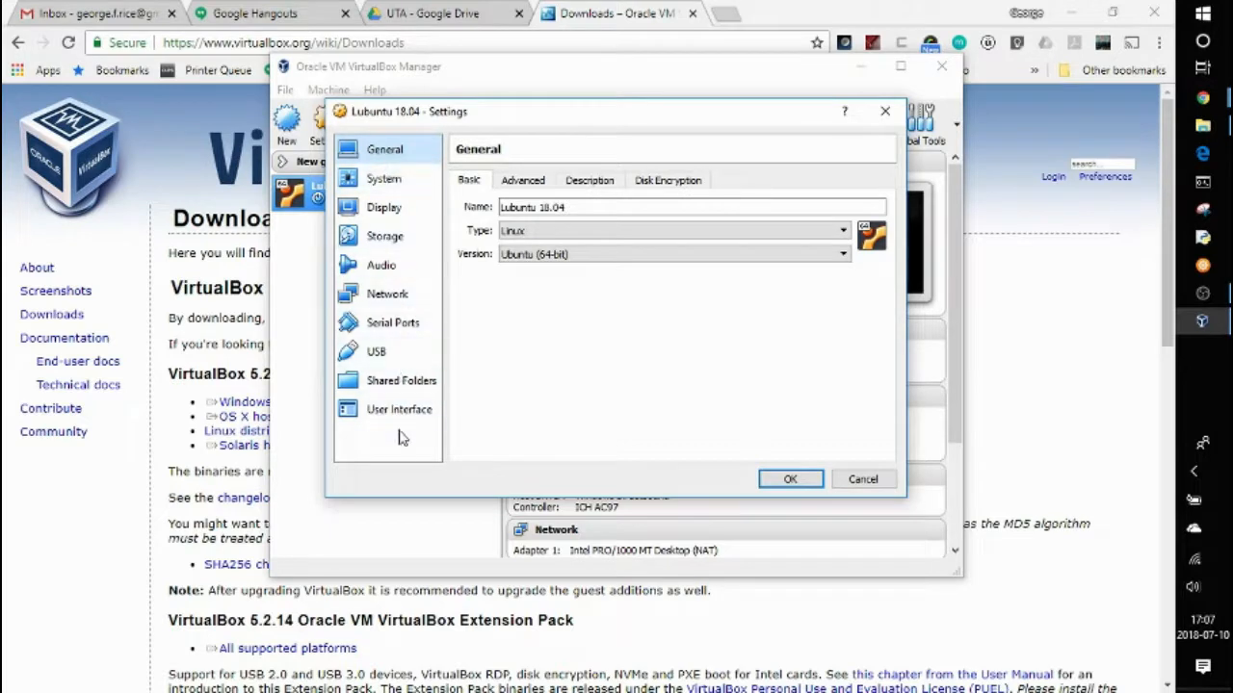
left_click(399, 385)
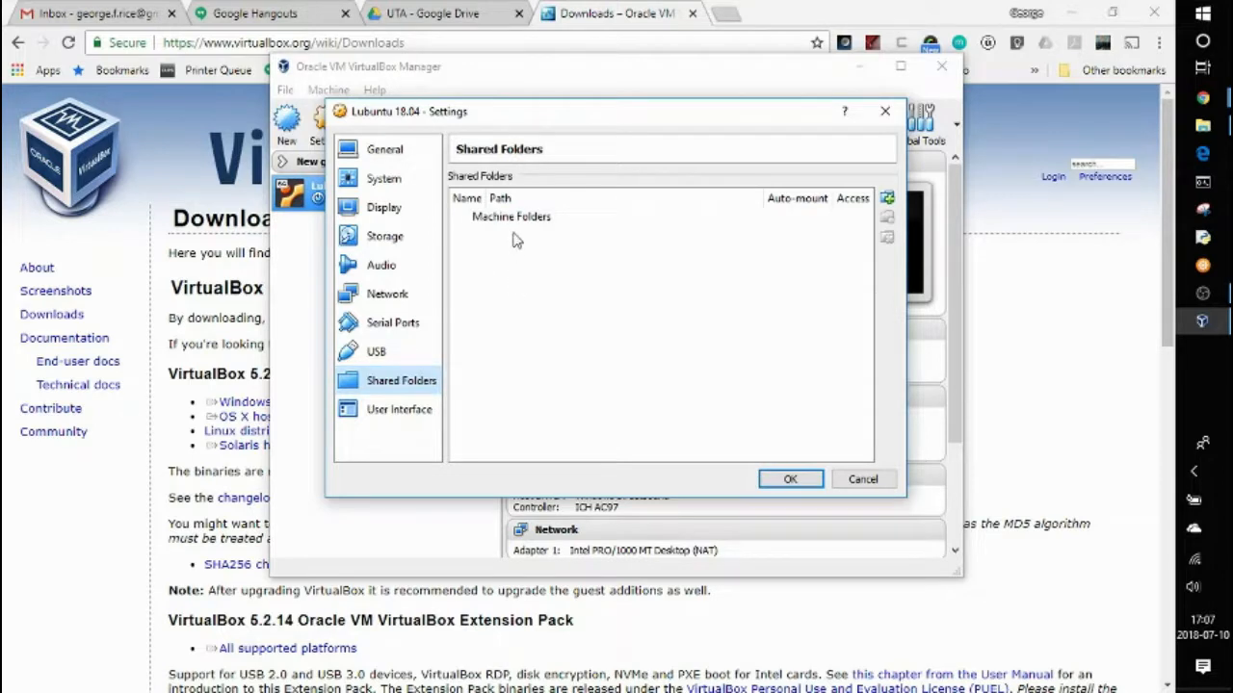
left_click(887, 199)
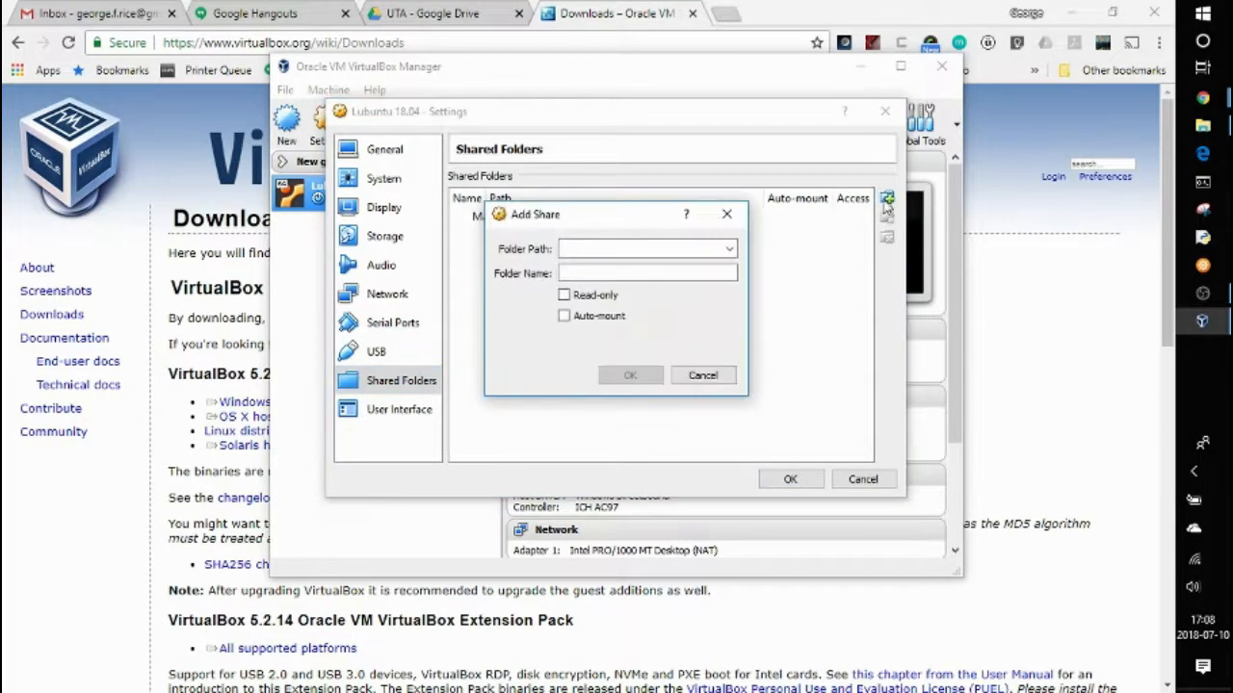
left_click(731, 251)
left_click(619, 281)
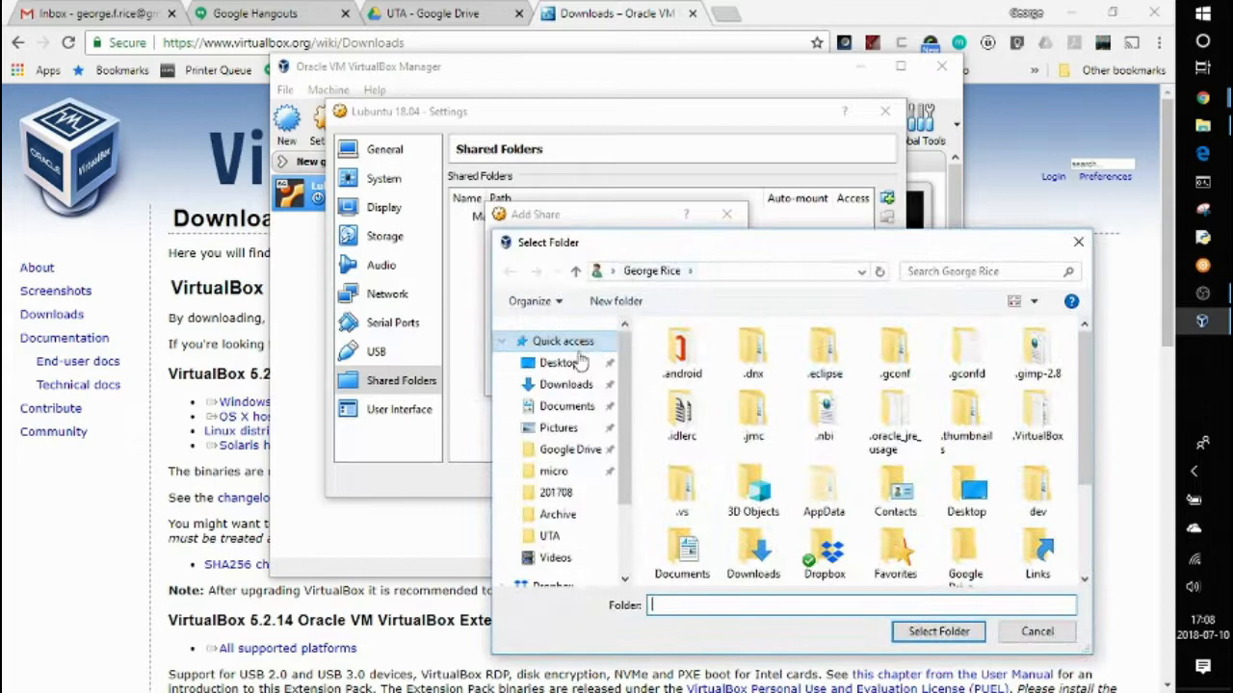
left_click(568, 405)
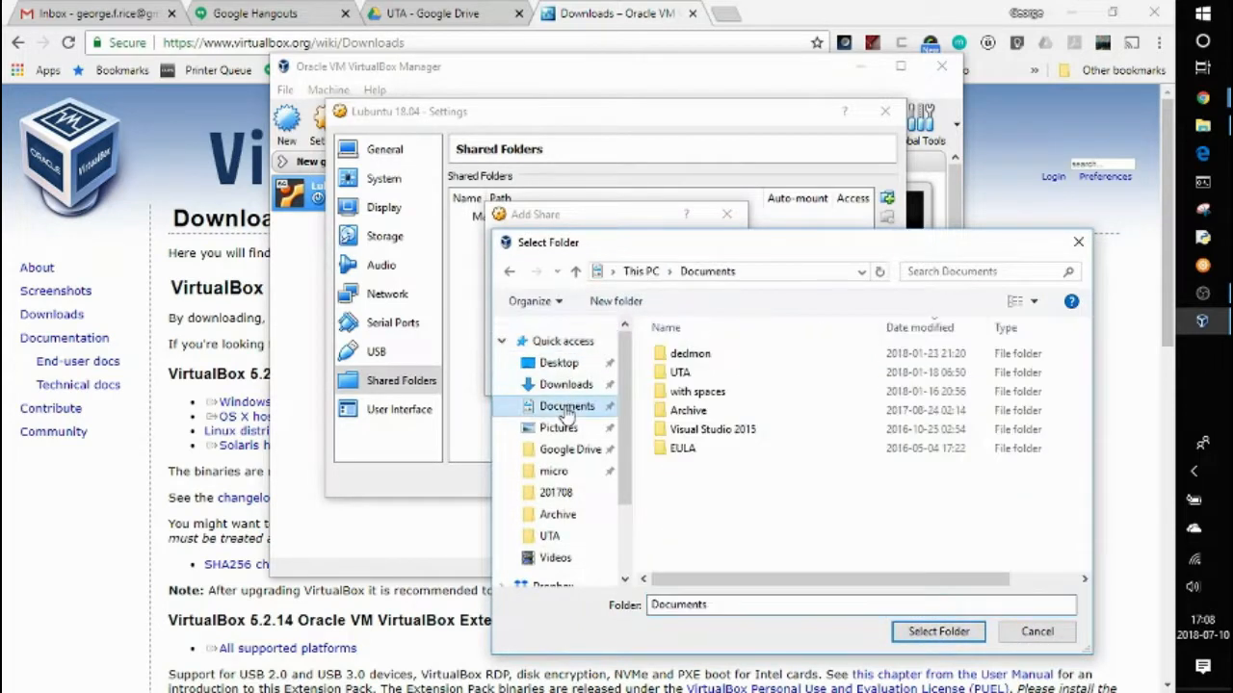
left_click(938, 631)
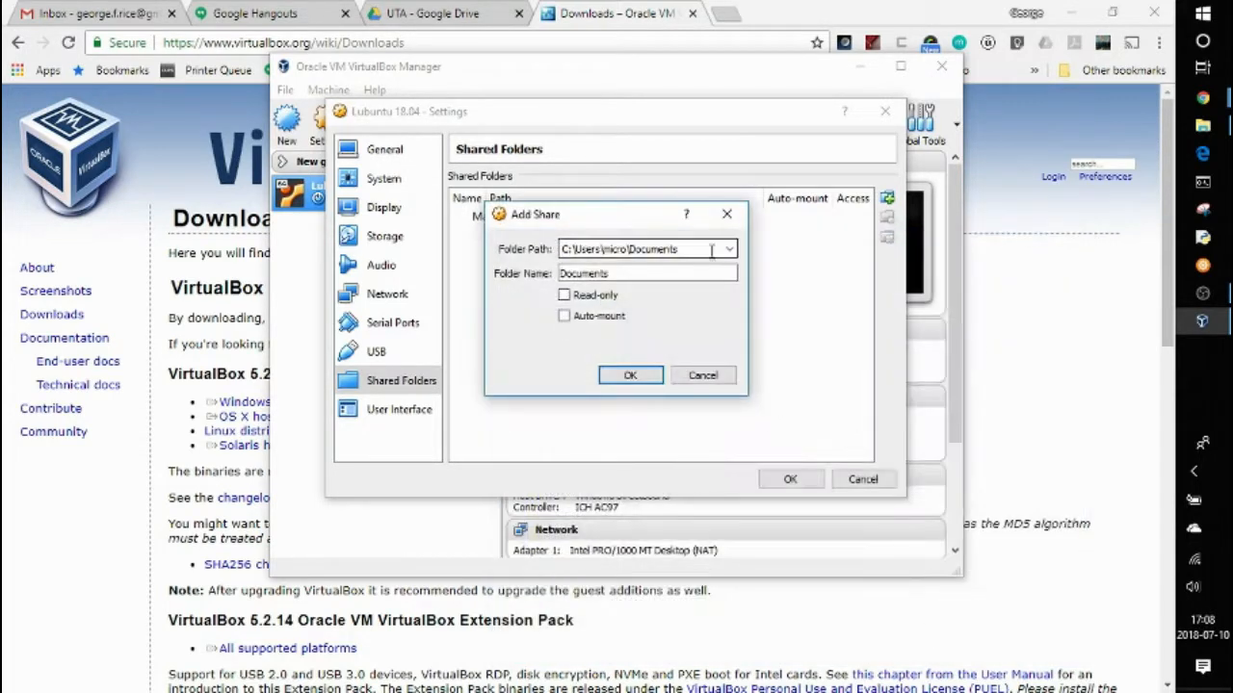
Enable Auto-mount for the Documents share, add it, and save the machine's settings
left_click(655, 274)
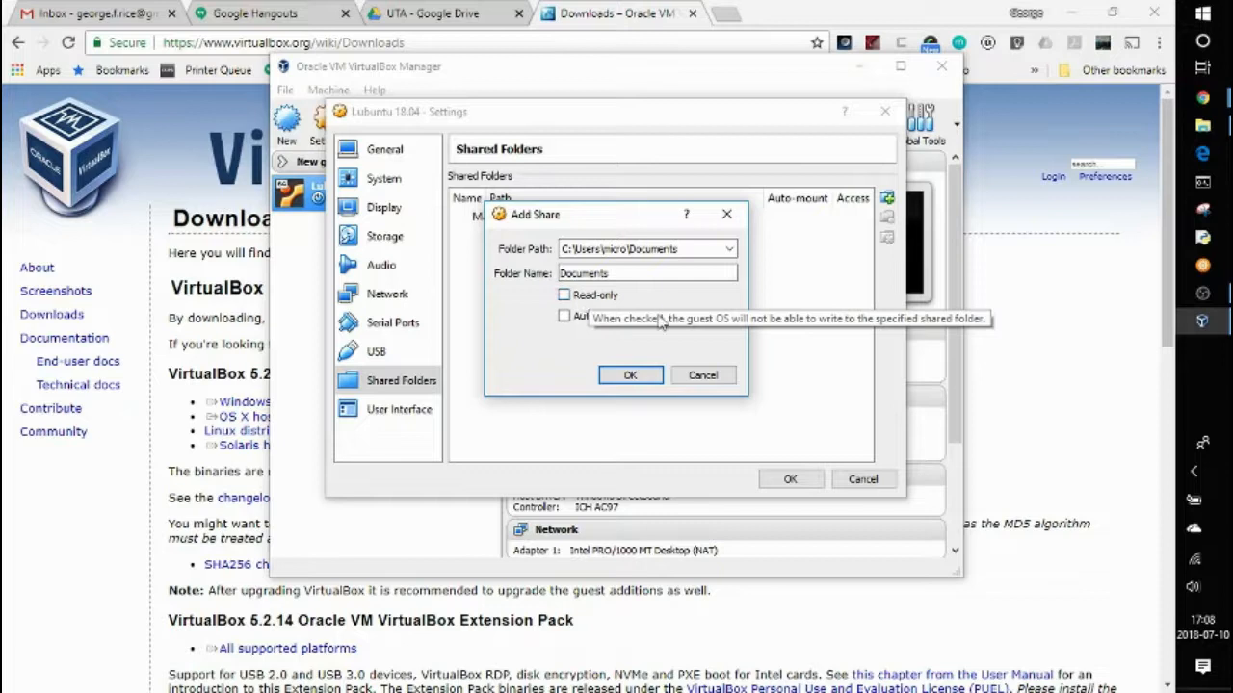
left_click(564, 317)
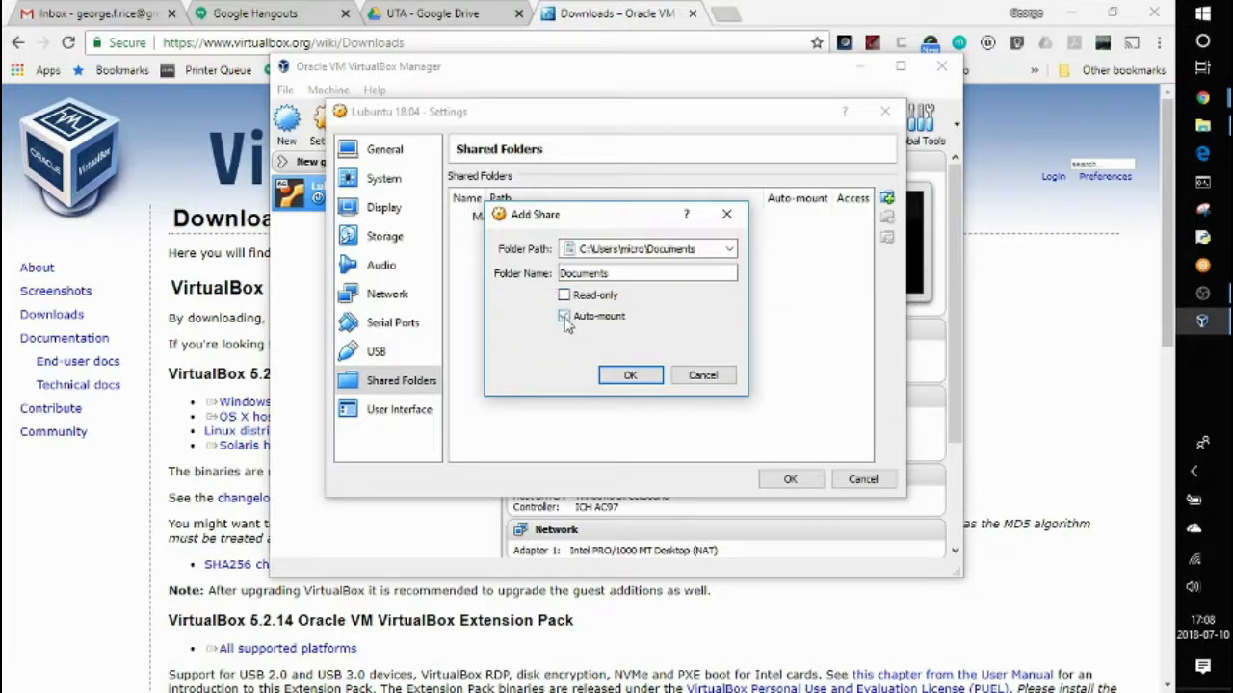
left_click(631, 376)
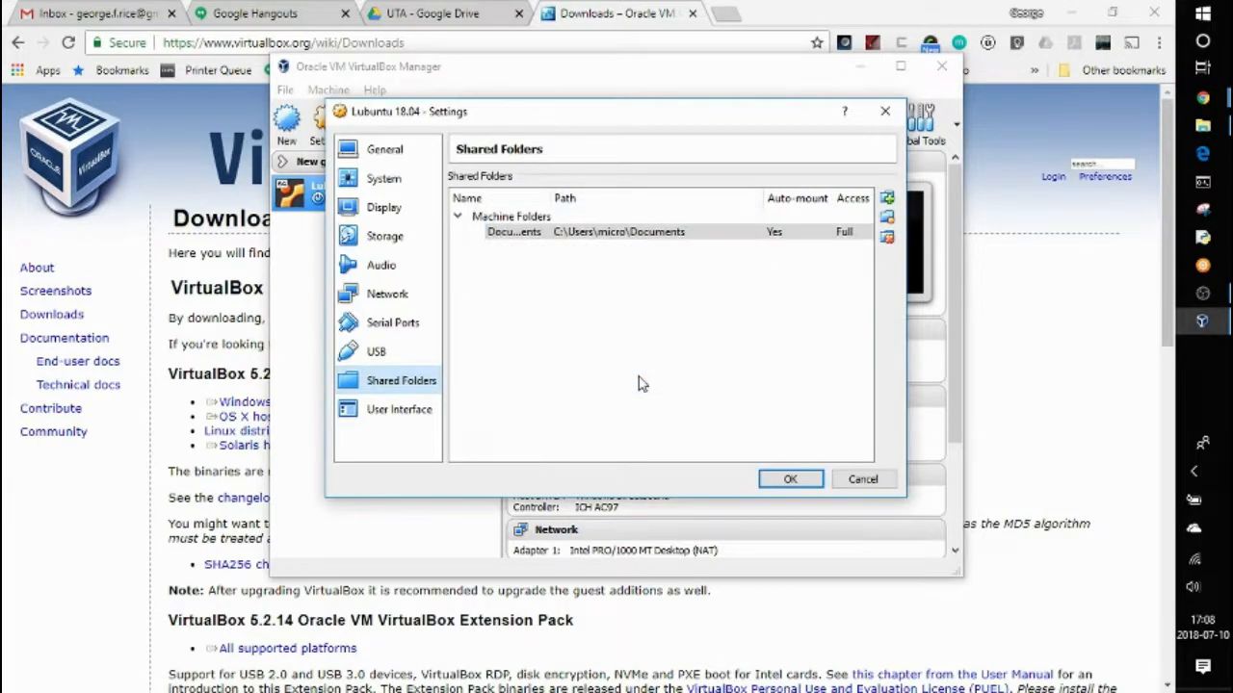
left_click(789, 479)
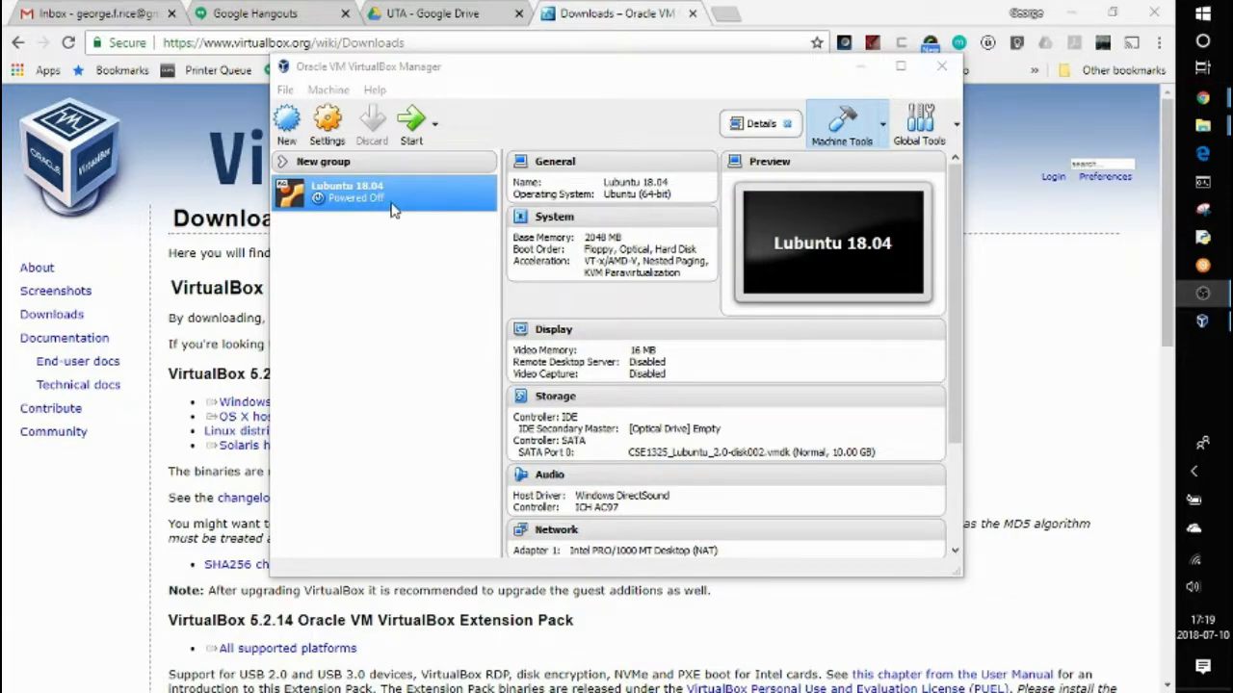
Start the Lubuntu 18.04 virtual machine and permanently dismiss its mouse pointer integration and auto capture keyboard notices
left_click(393, 210)
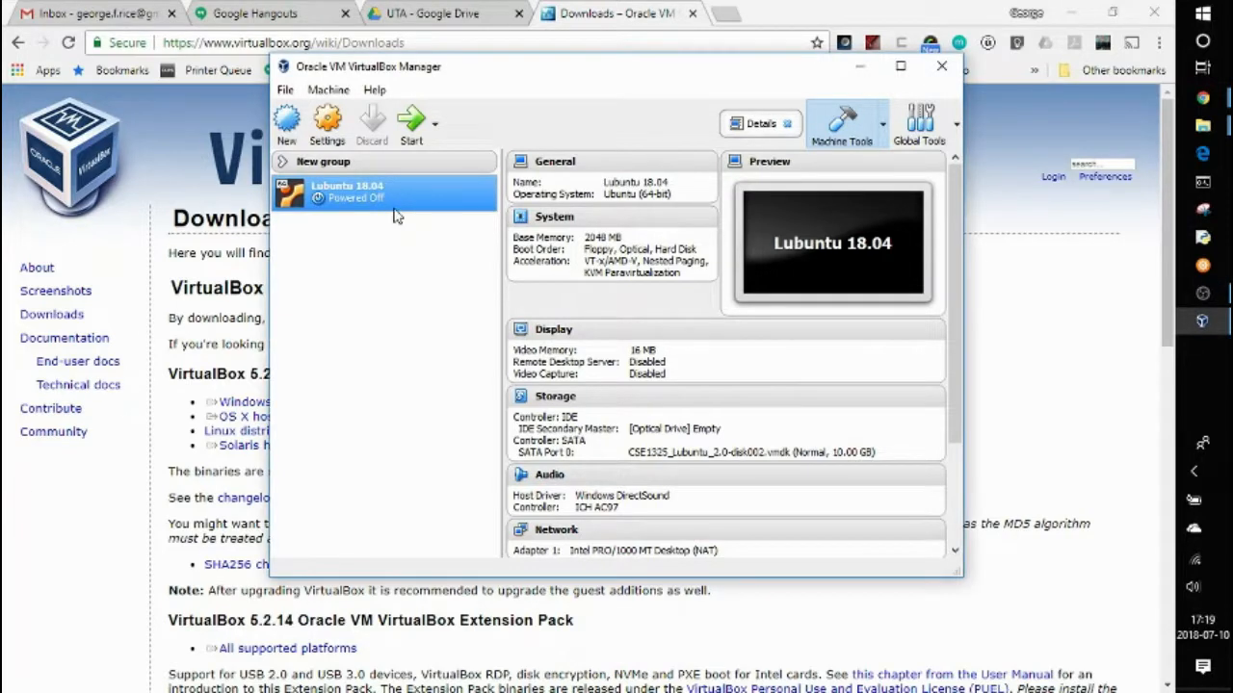
left_click(412, 138)
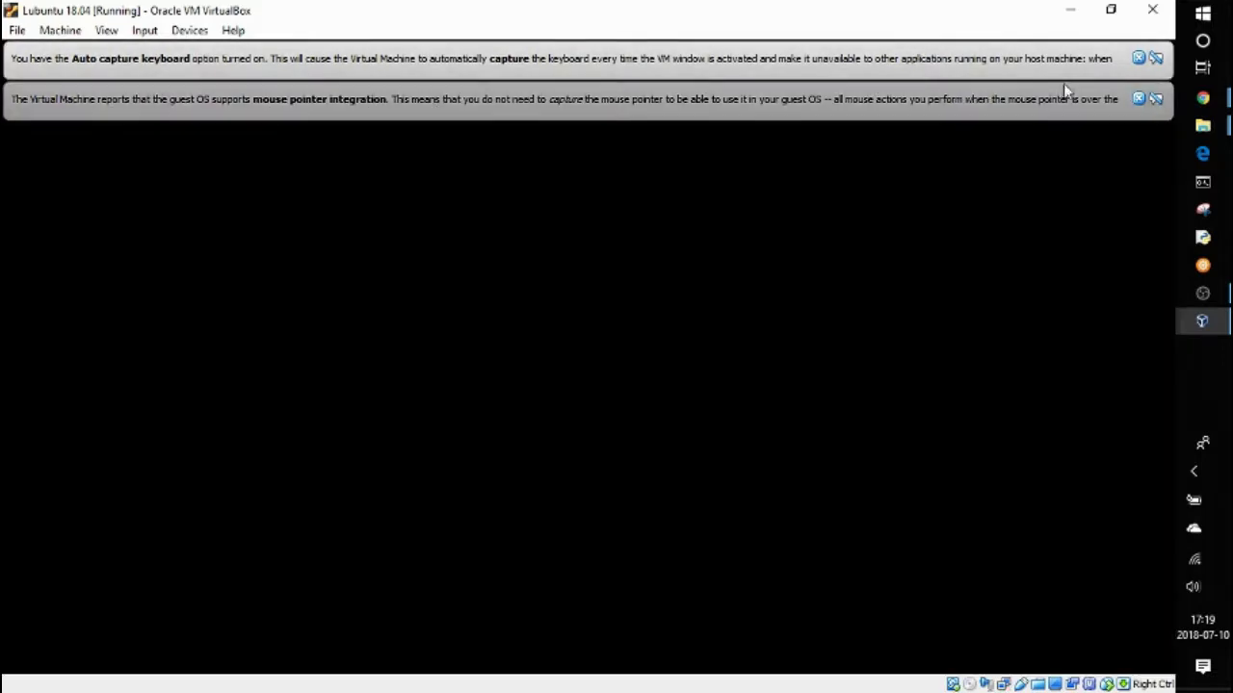
left_click(1155, 100)
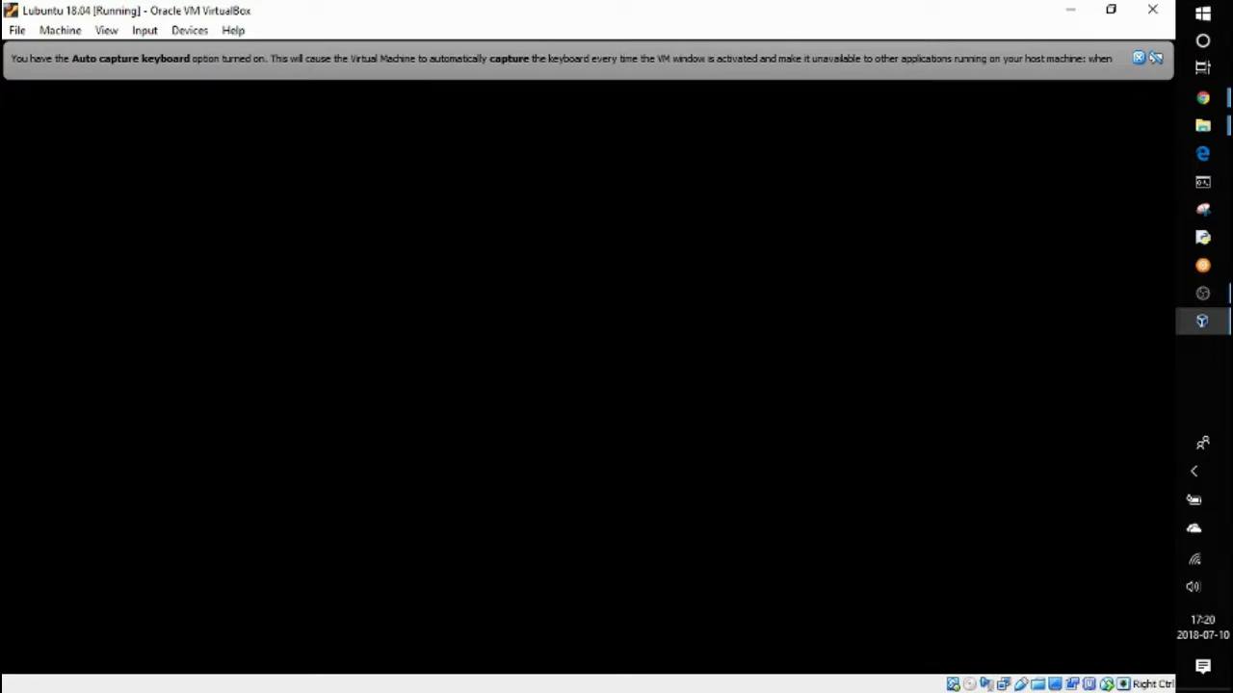
left_click(1156, 59)
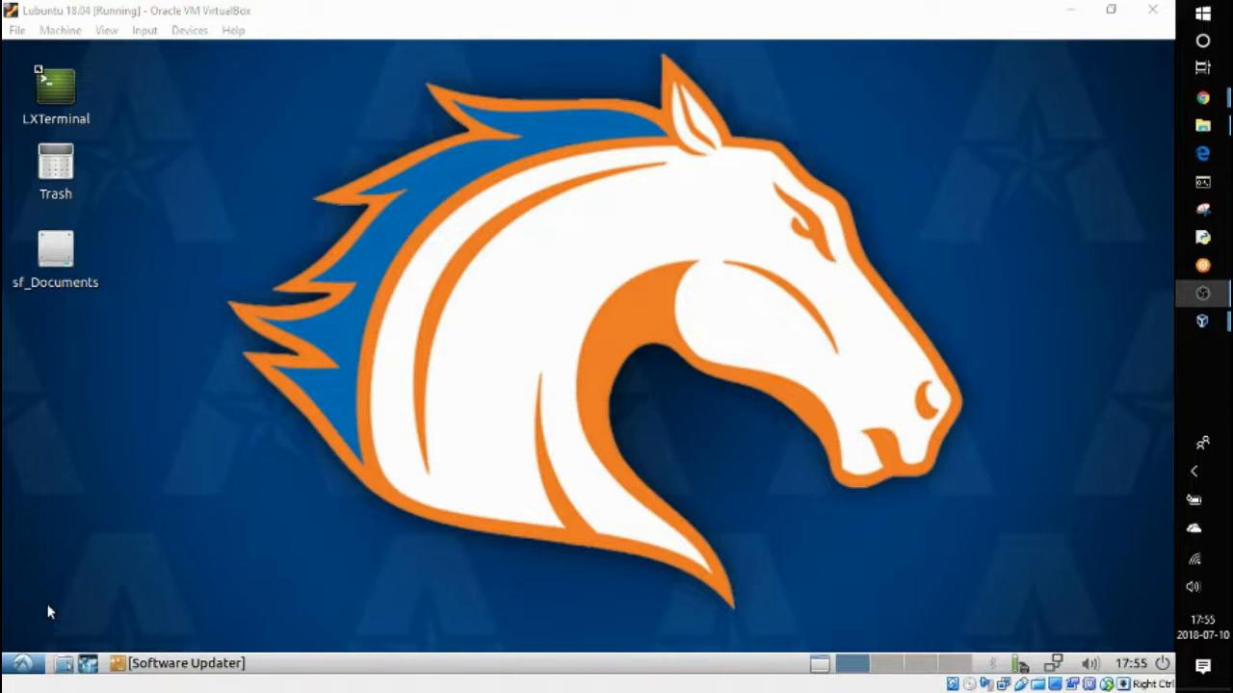
left_click(23, 665)
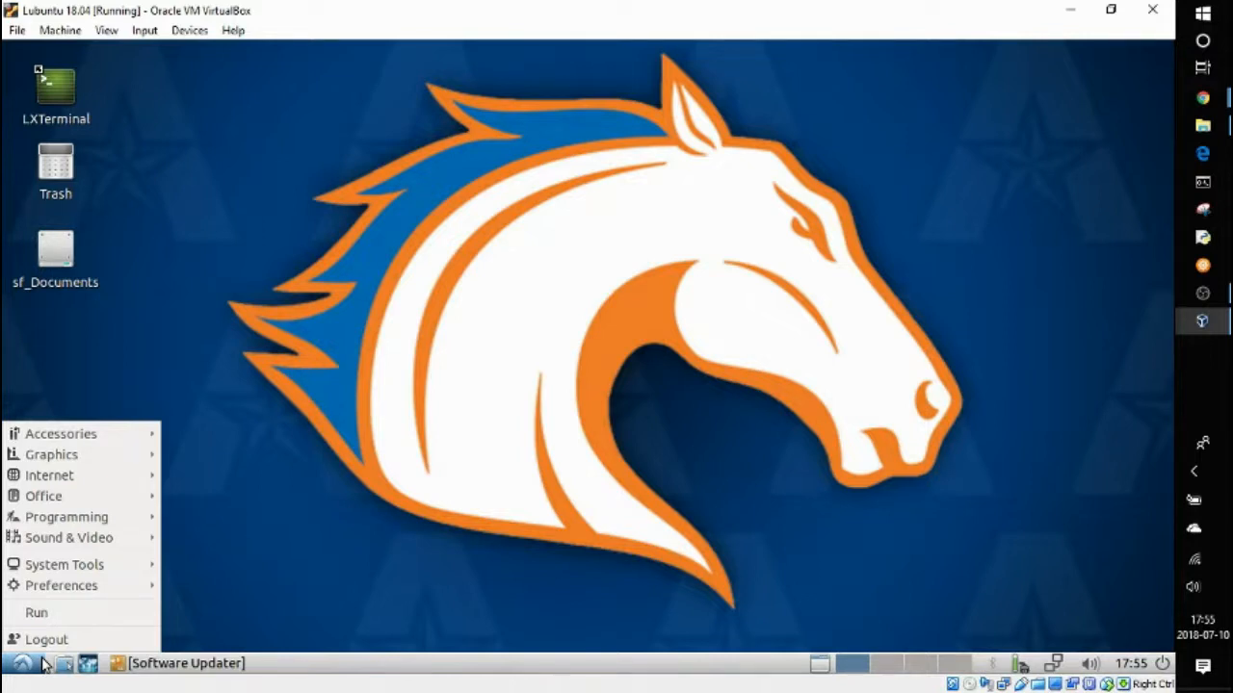
mouse_move(45, 585)
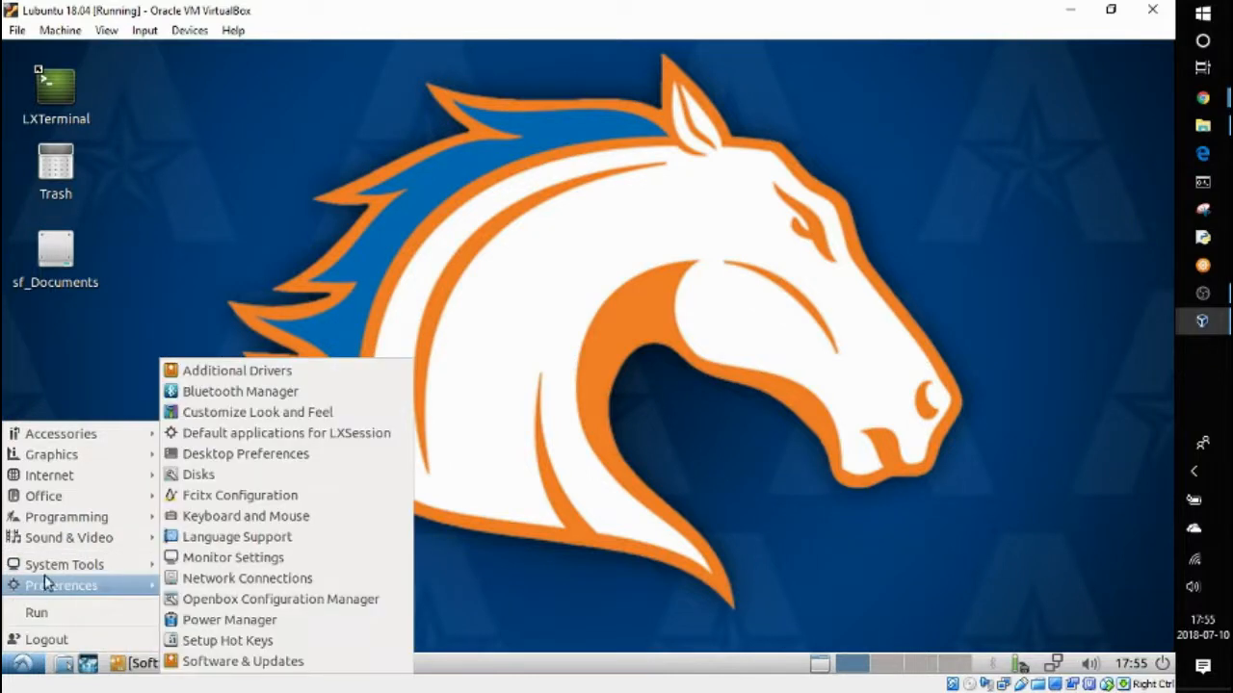
mouse_move(77, 520)
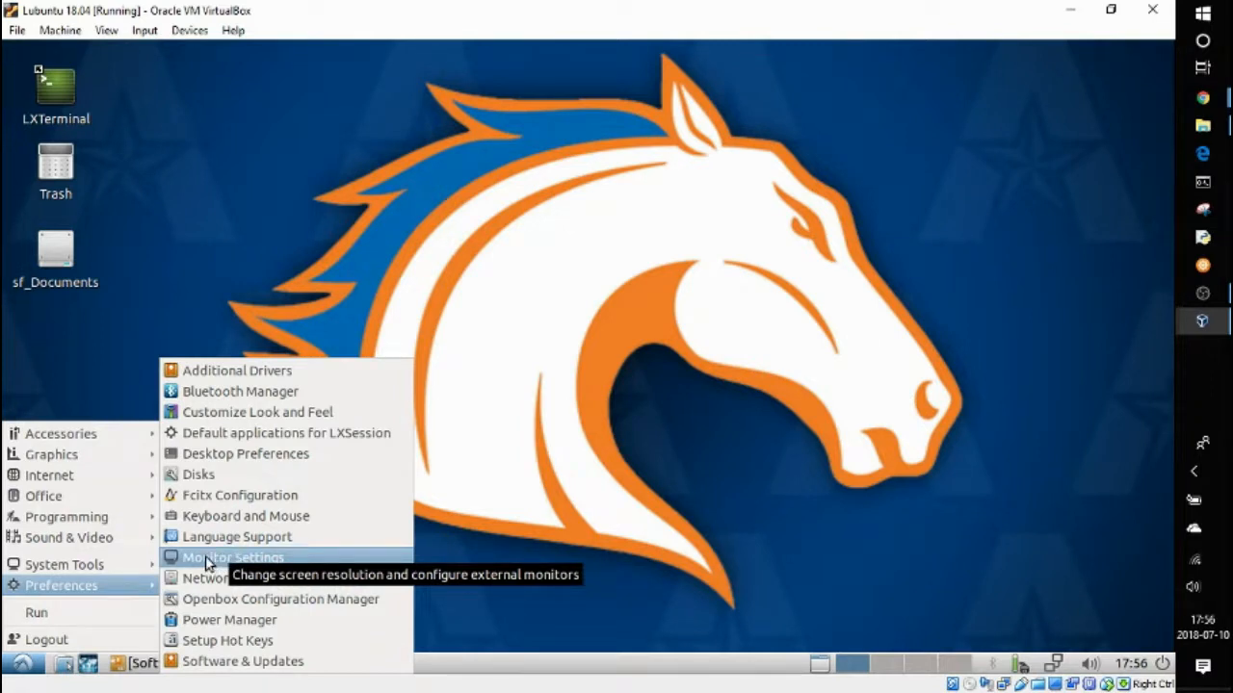
mouse_move(66, 478)
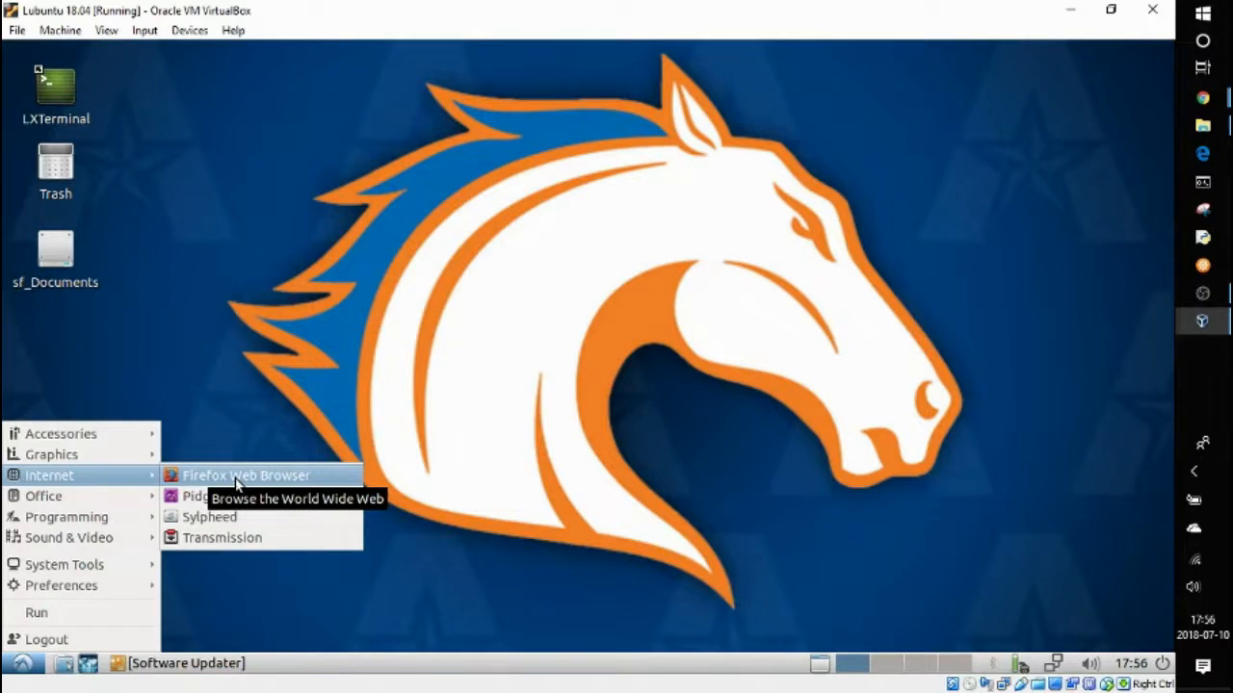
mouse_move(82, 439)
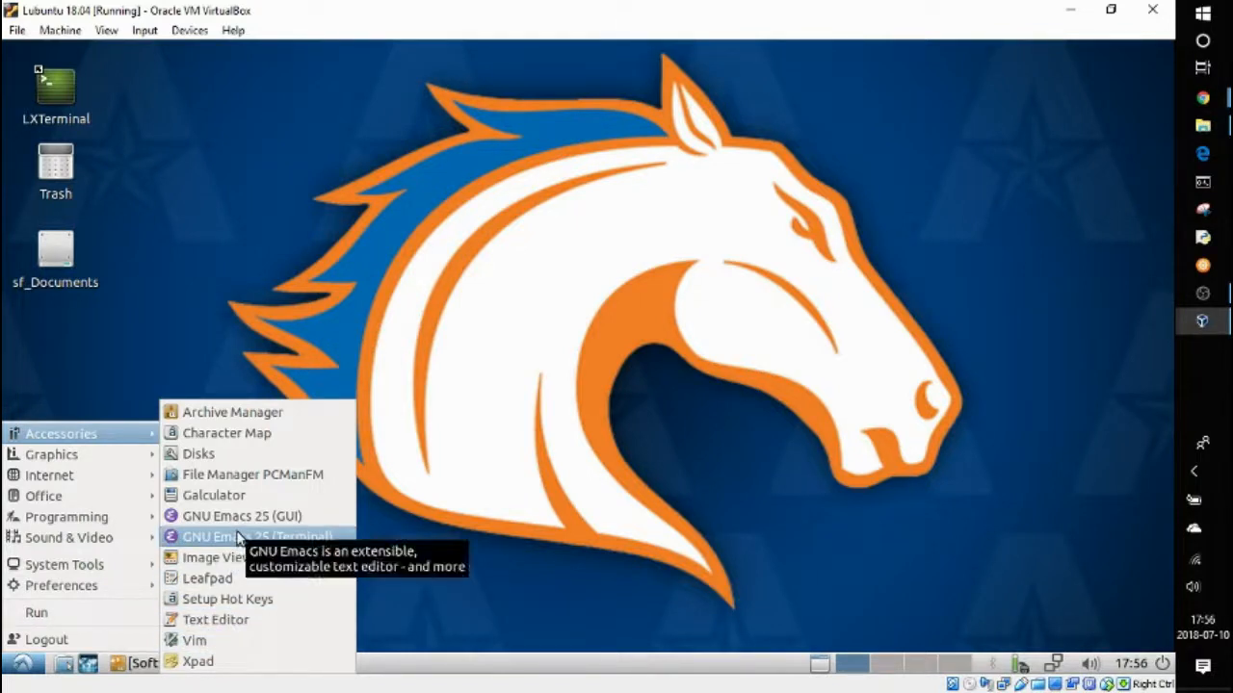
left_click(447, 512)
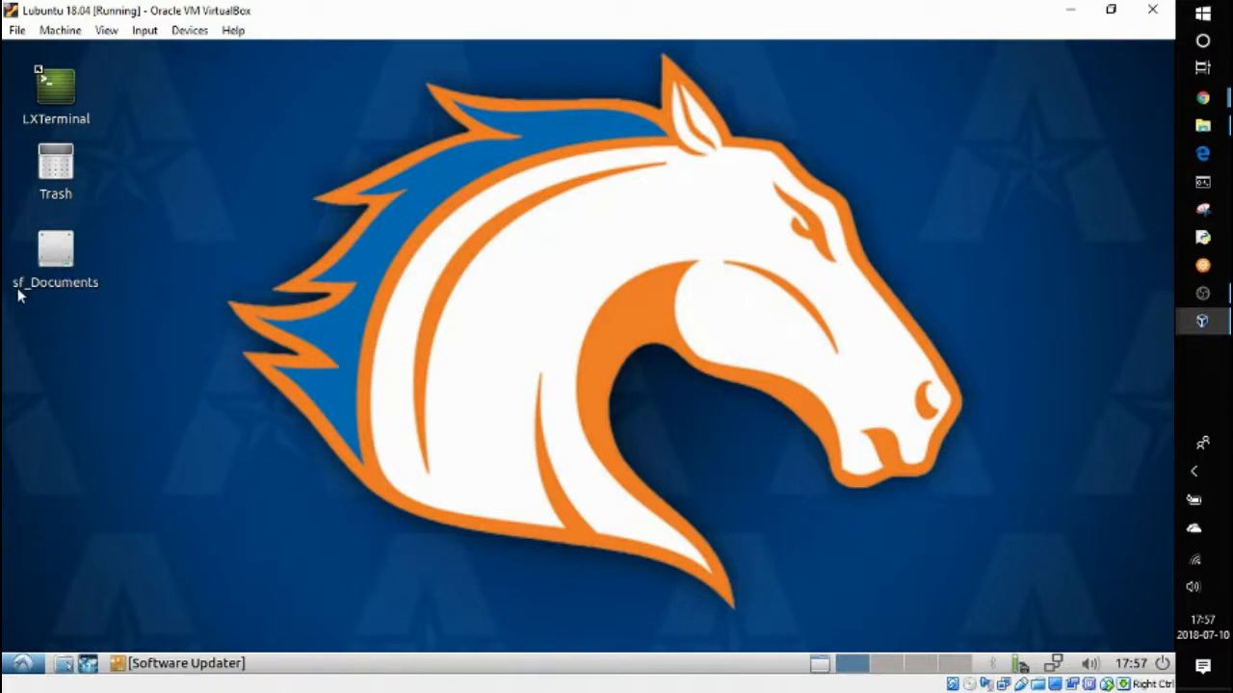
Open the sf_Documents share in the guest and bring up the host's Documents folder in File Explorer beside it
double_click(65, 253)
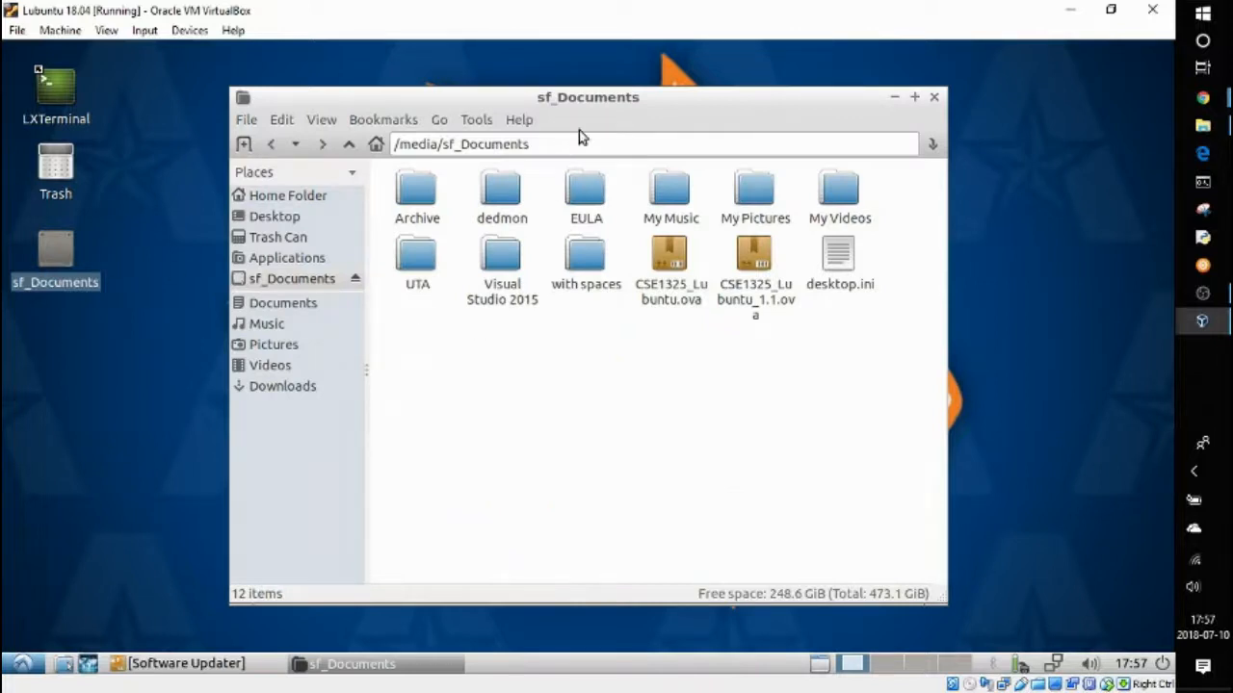
left_click_drag(592, 99, 369, 130)
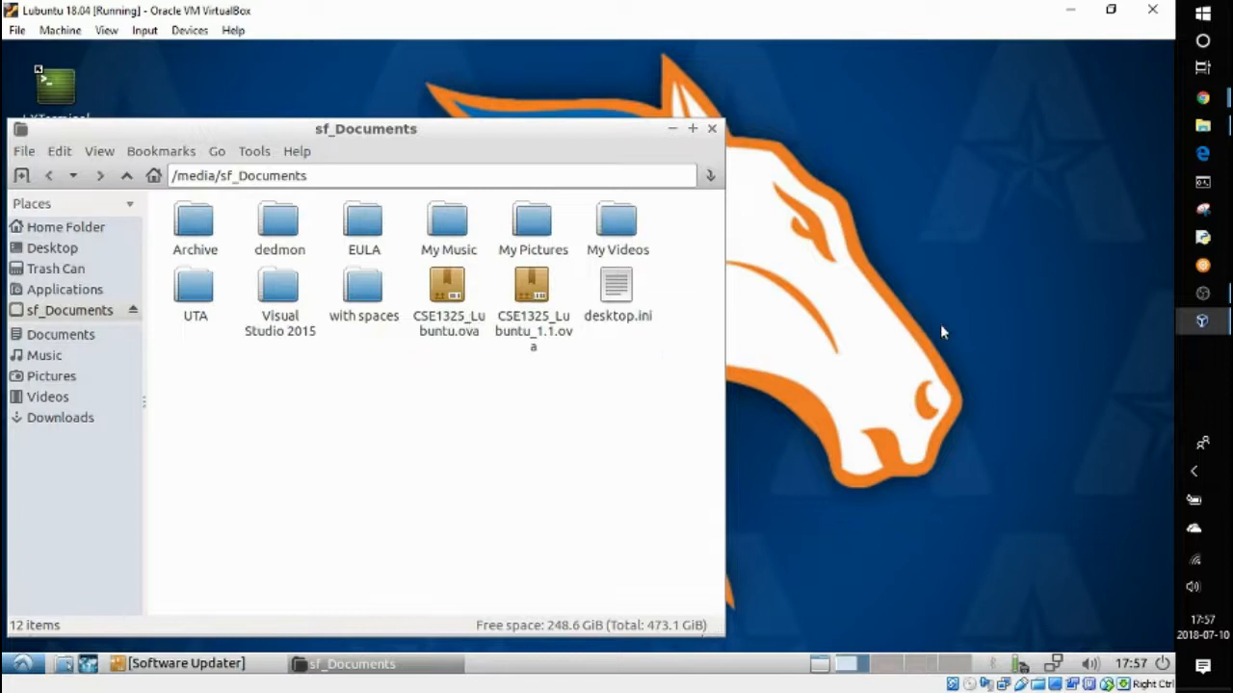
left_click(1202, 126)
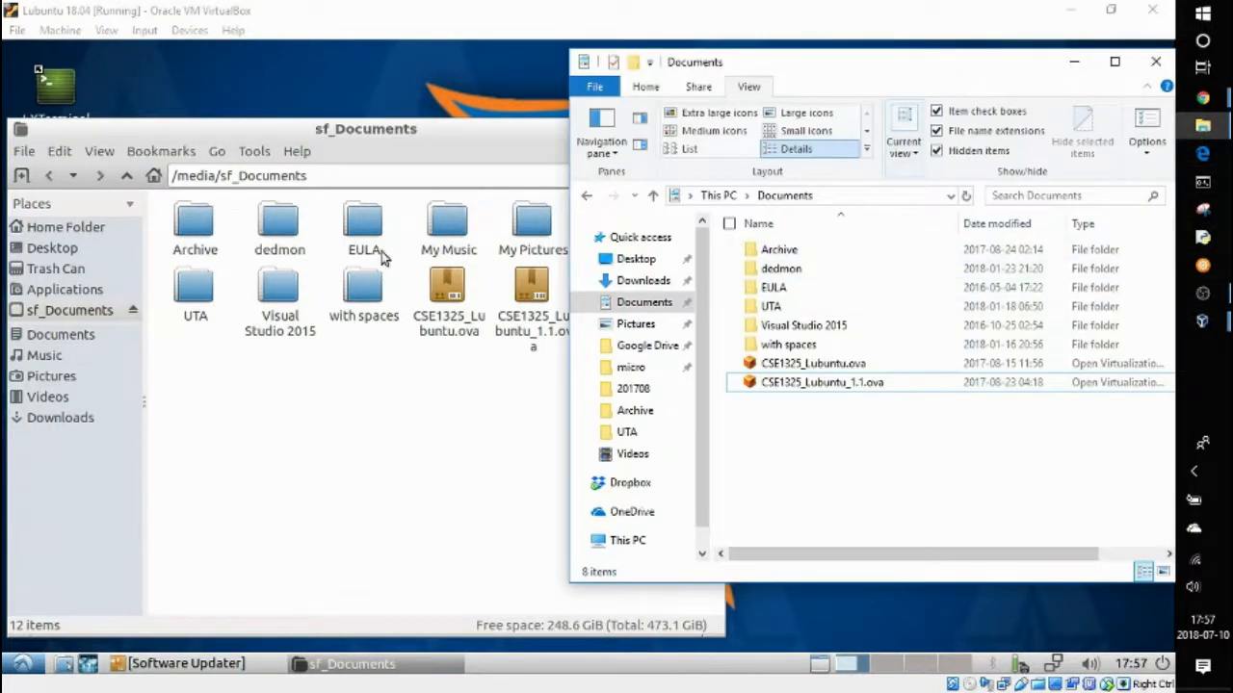
Create a text document named hello.txt in the host's Documents folder and return to the guest's sf_Documents window
right_click(828, 439)
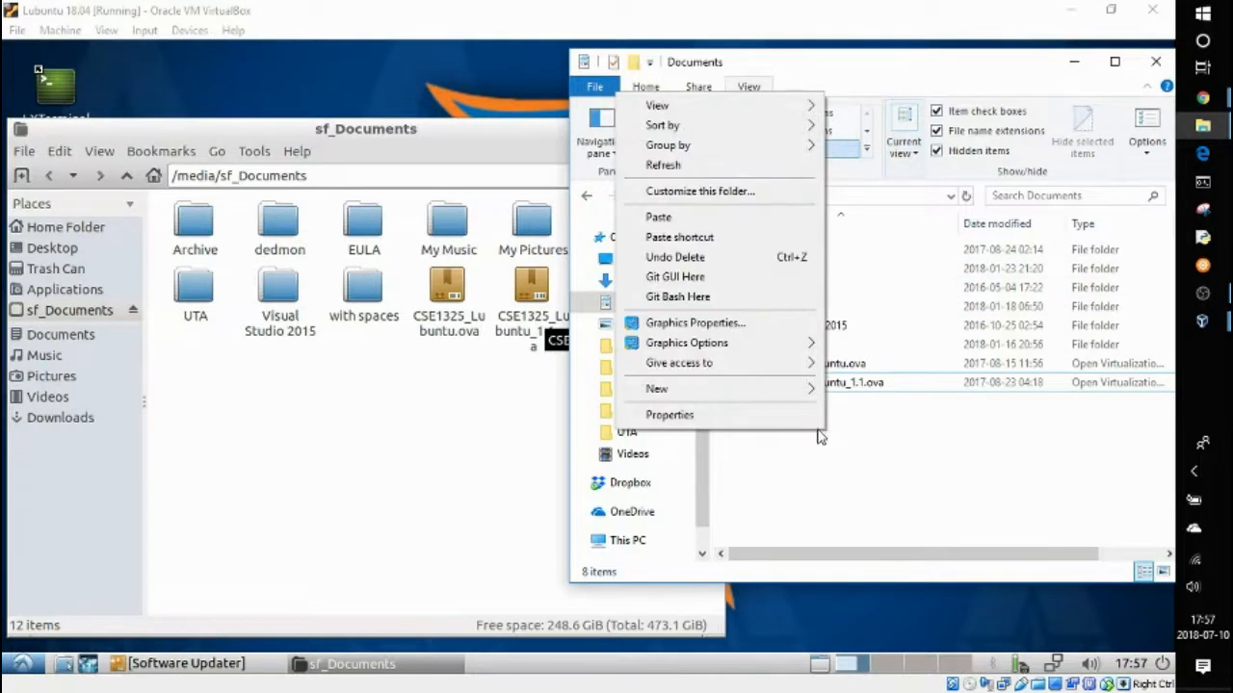
mouse_move(754, 395)
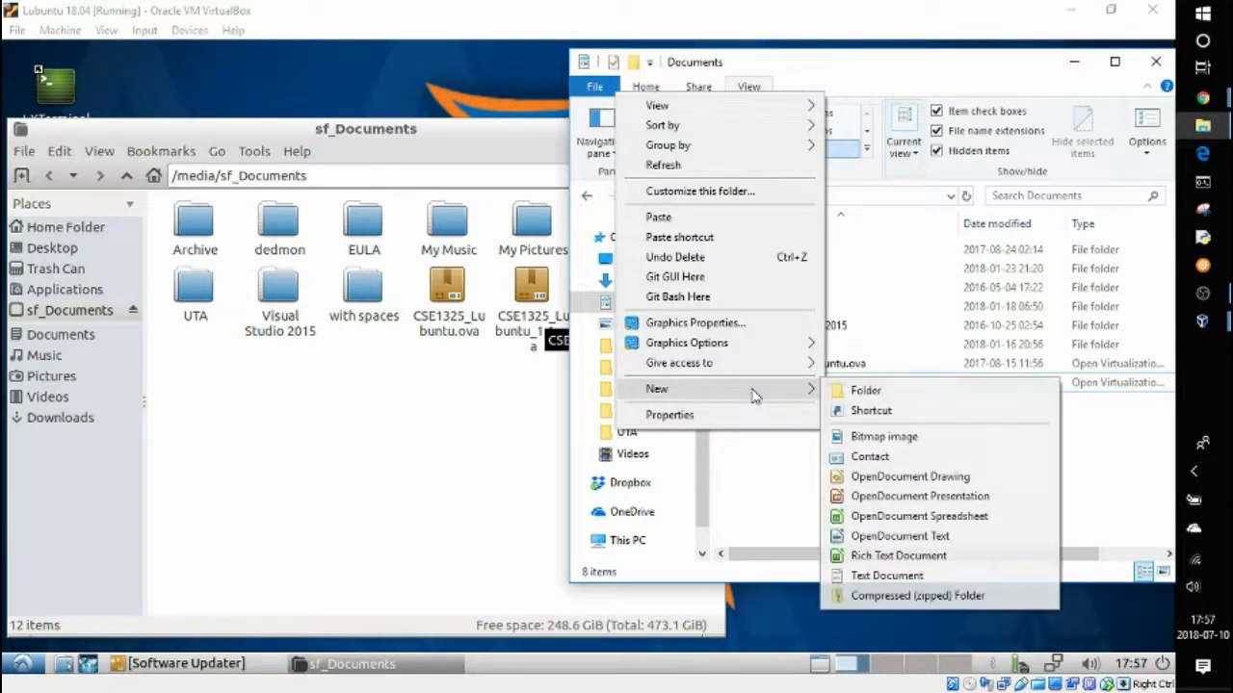
left_click(899, 576)
type("hello.txt")
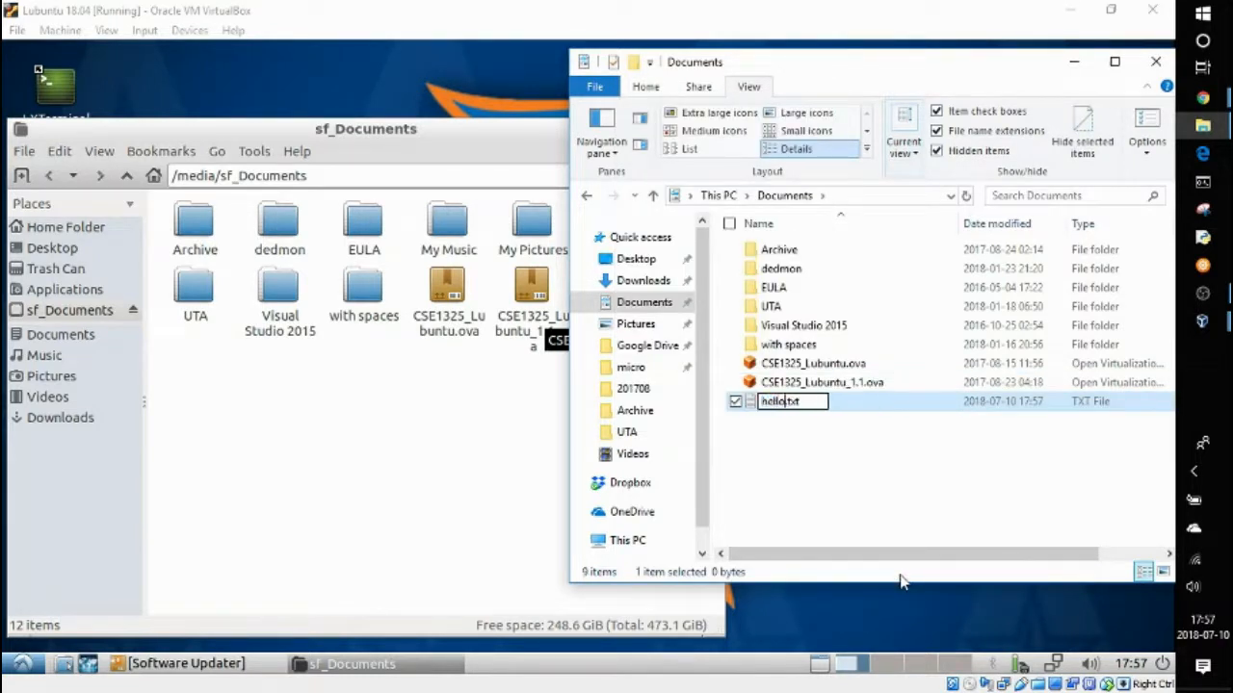
key("Return")
left_click(475, 512)
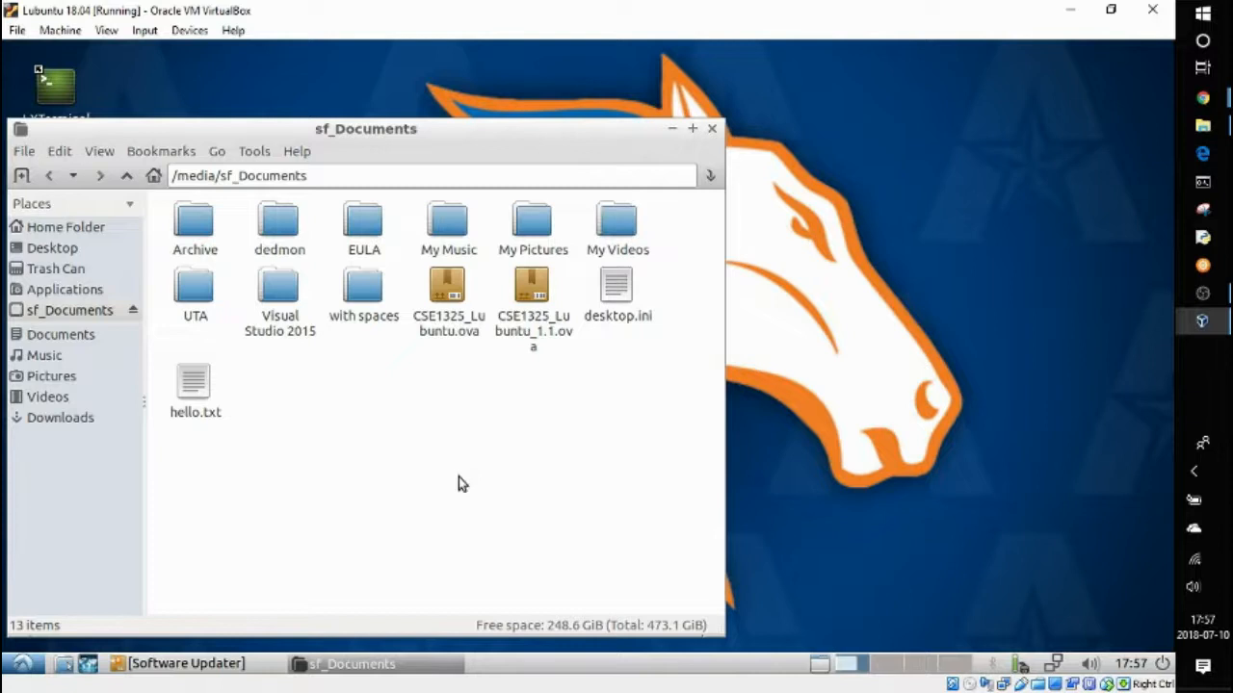
Create an empty file named hello2.txt in the guest's sf_Documents folder and check for it in the host's Documents folder
right_click(341, 401)
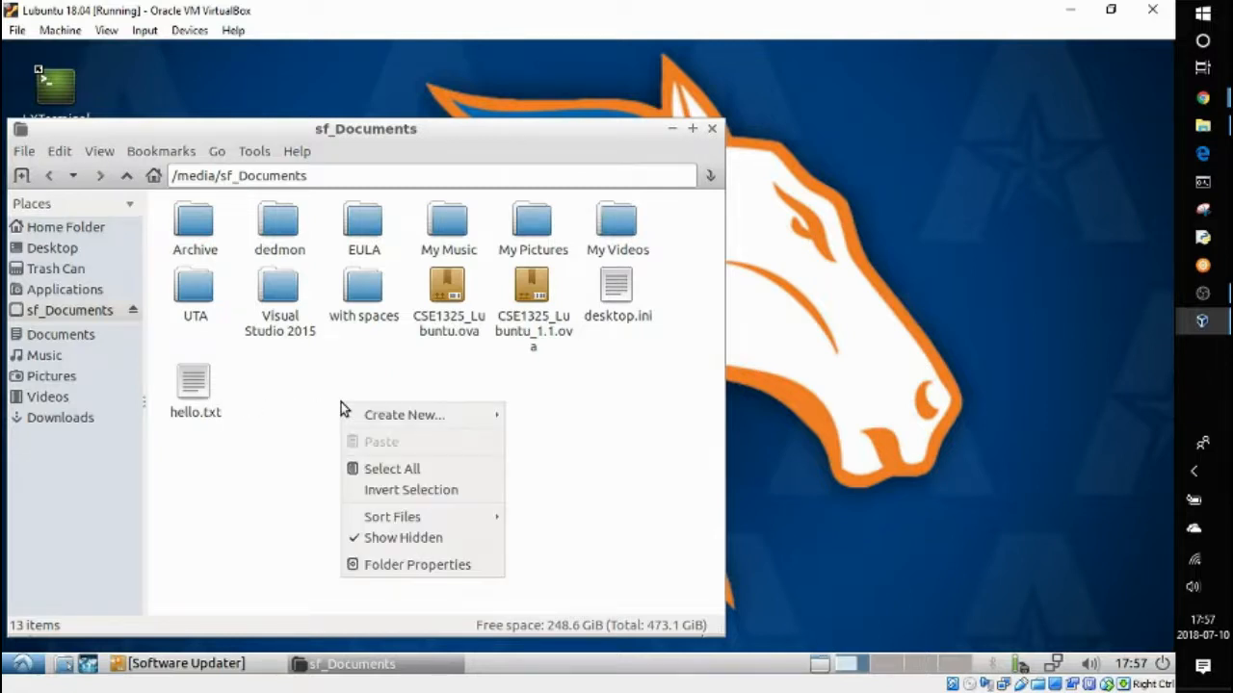
mouse_move(383, 414)
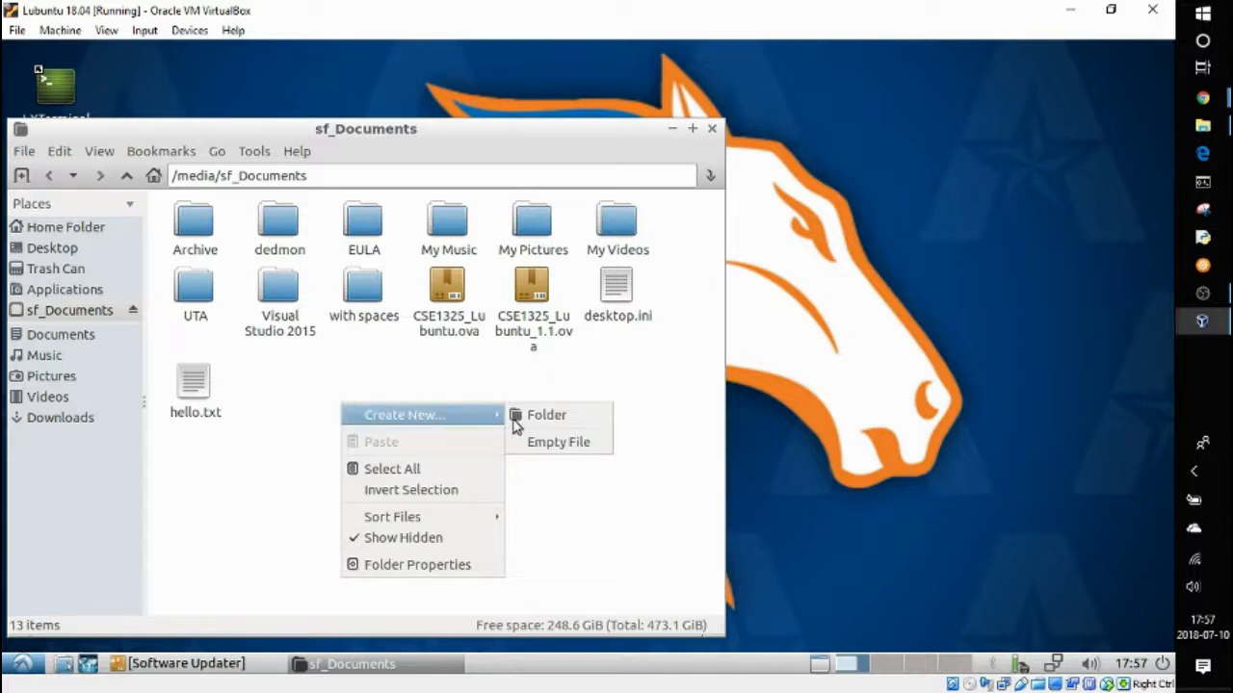
left_click(531, 444)
type("hello2.txt")
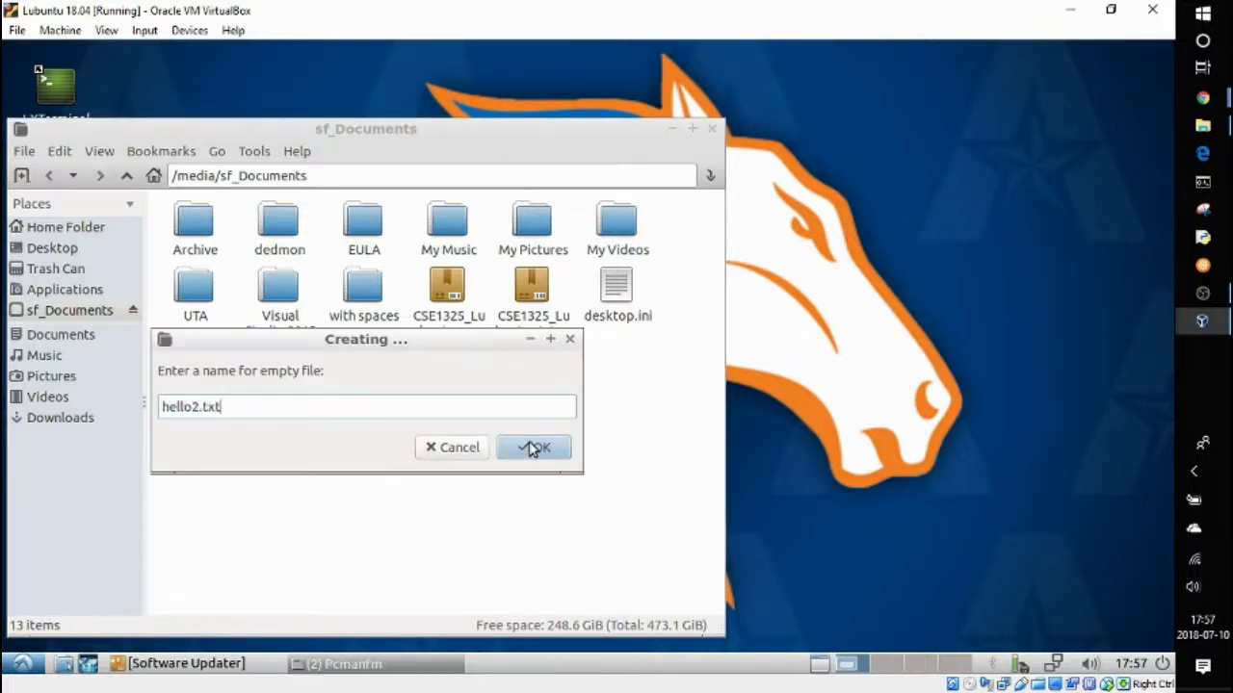
left_click(532, 449)
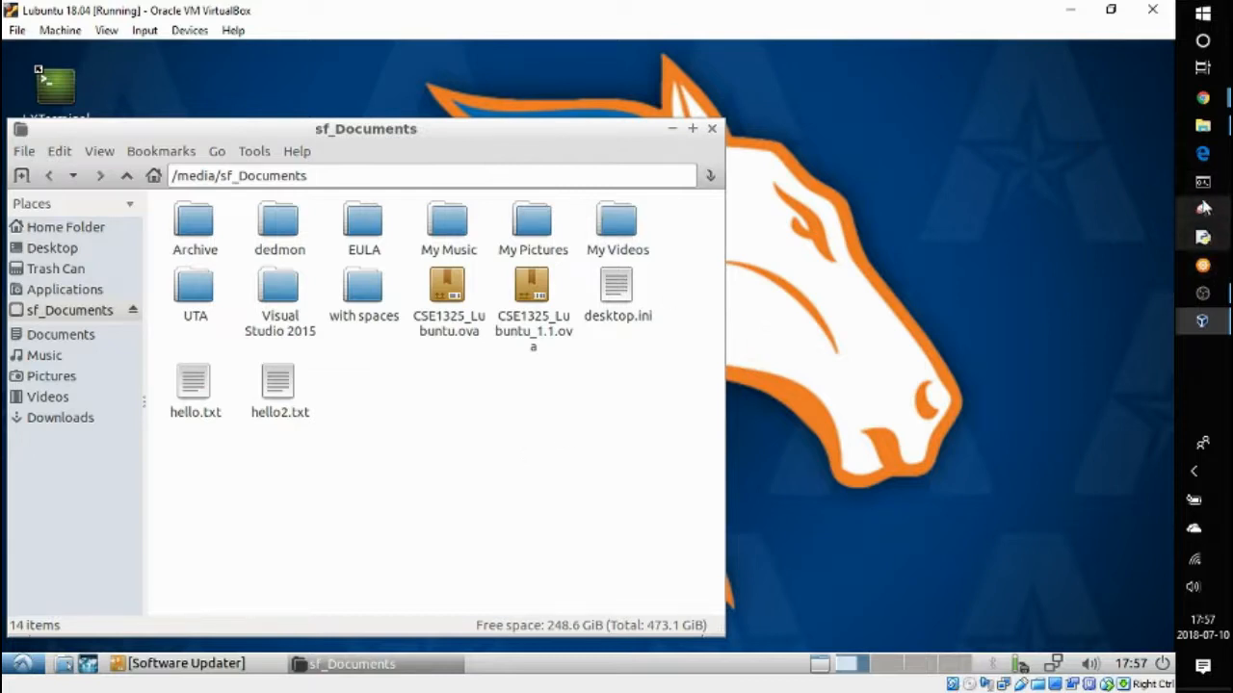
left_click(1203, 125)
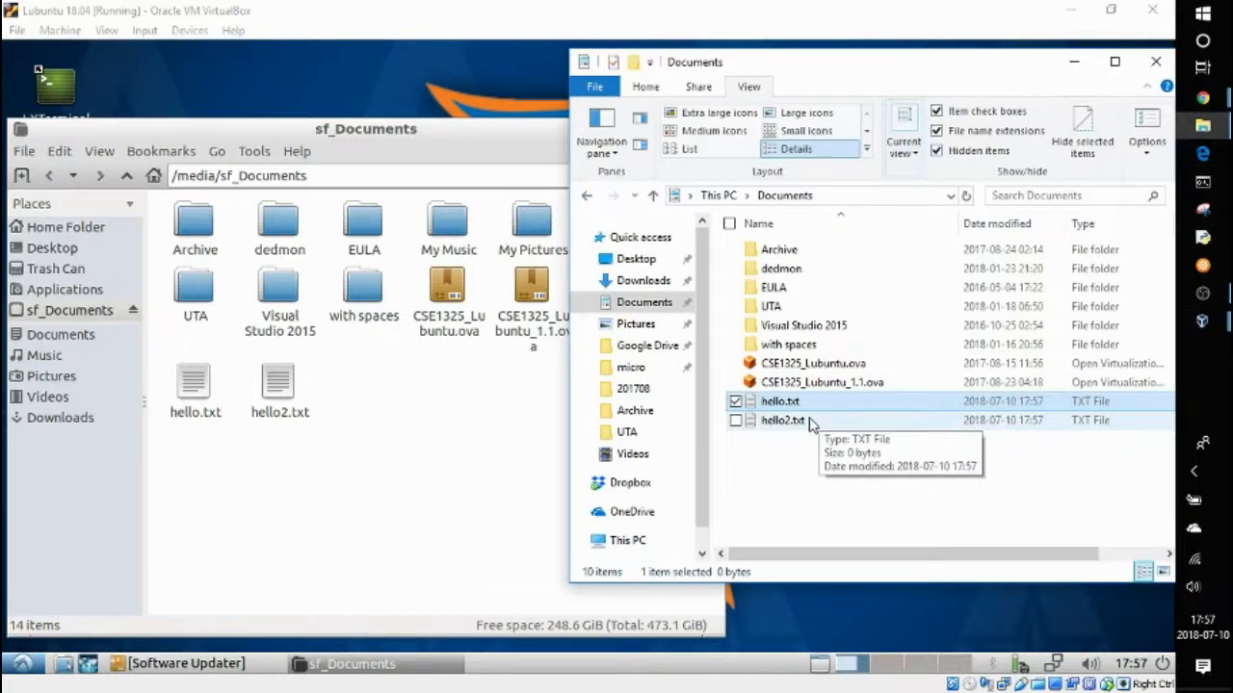
left_click(506, 80)
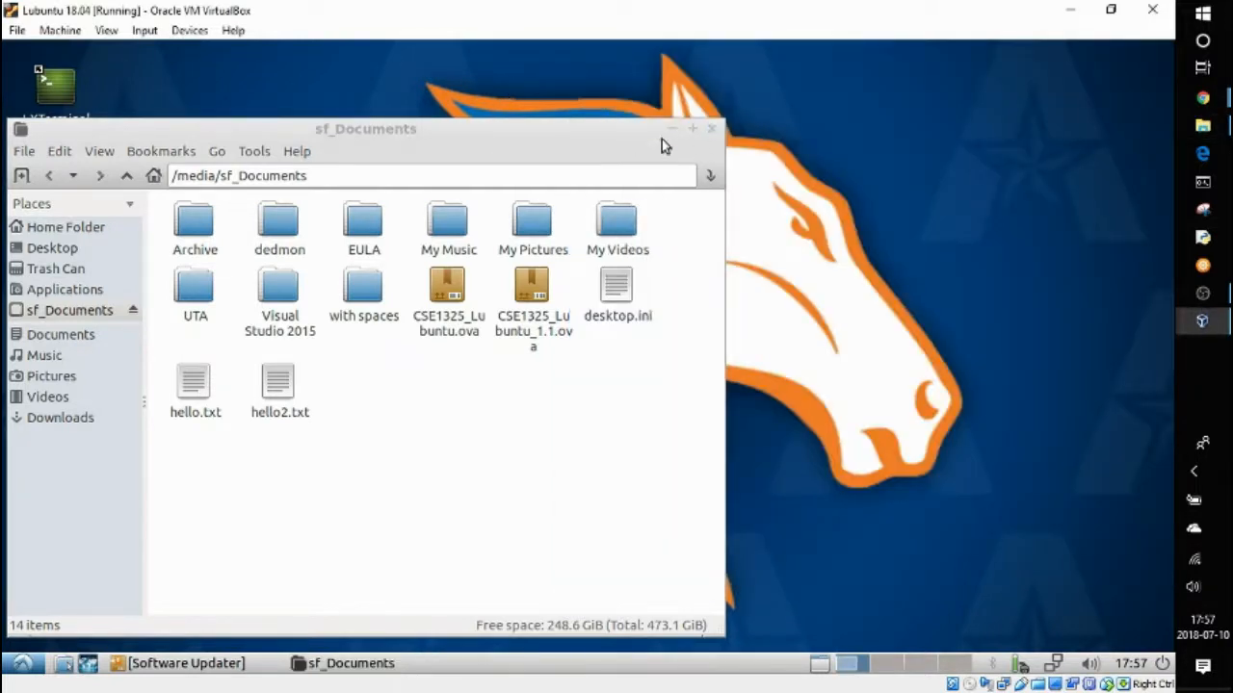
Compare the guest's home folder with the sf_Documents share, and close the file manager
left_click(95, 227)
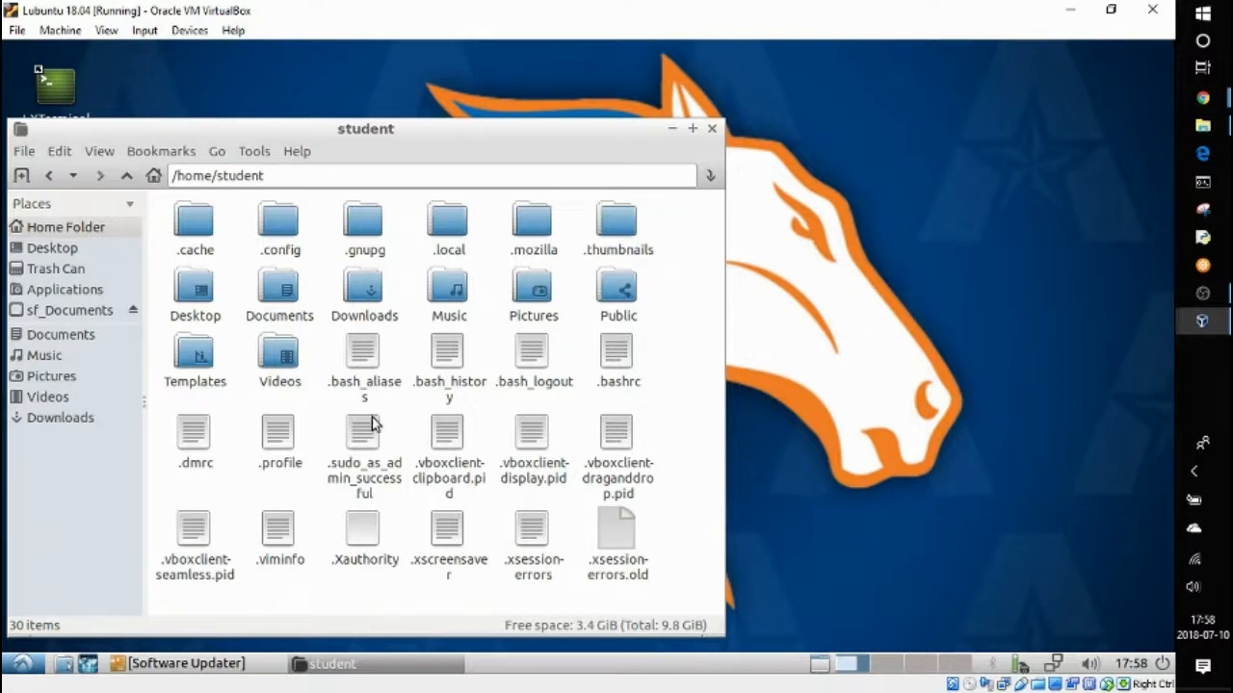
left_click(57, 314)
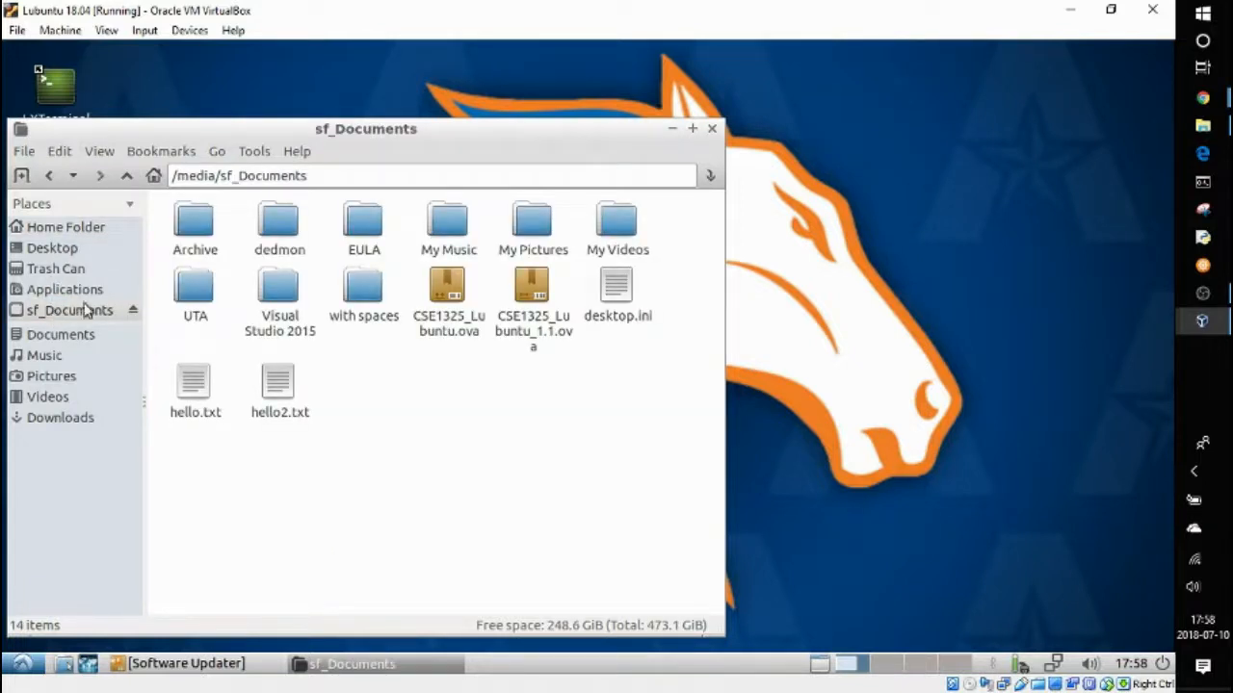
left_click(713, 129)
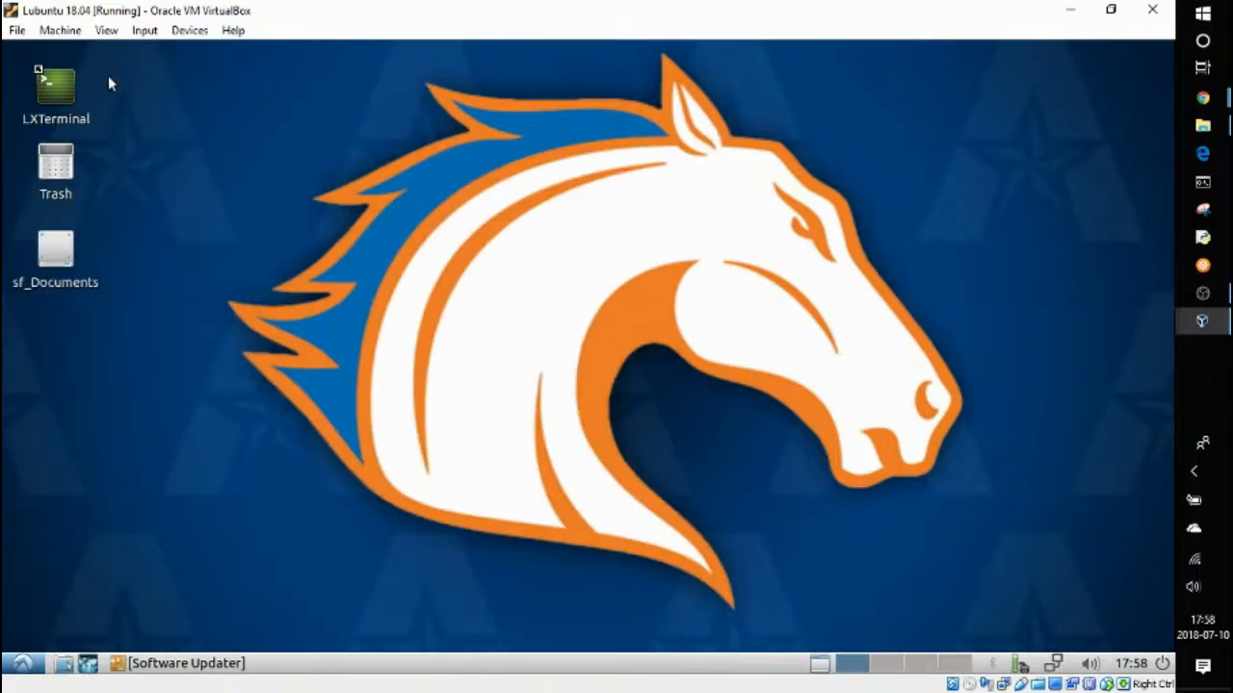
Open LXTerminal in the guest and list the contents of the home directory with ls
double_click(58, 93)
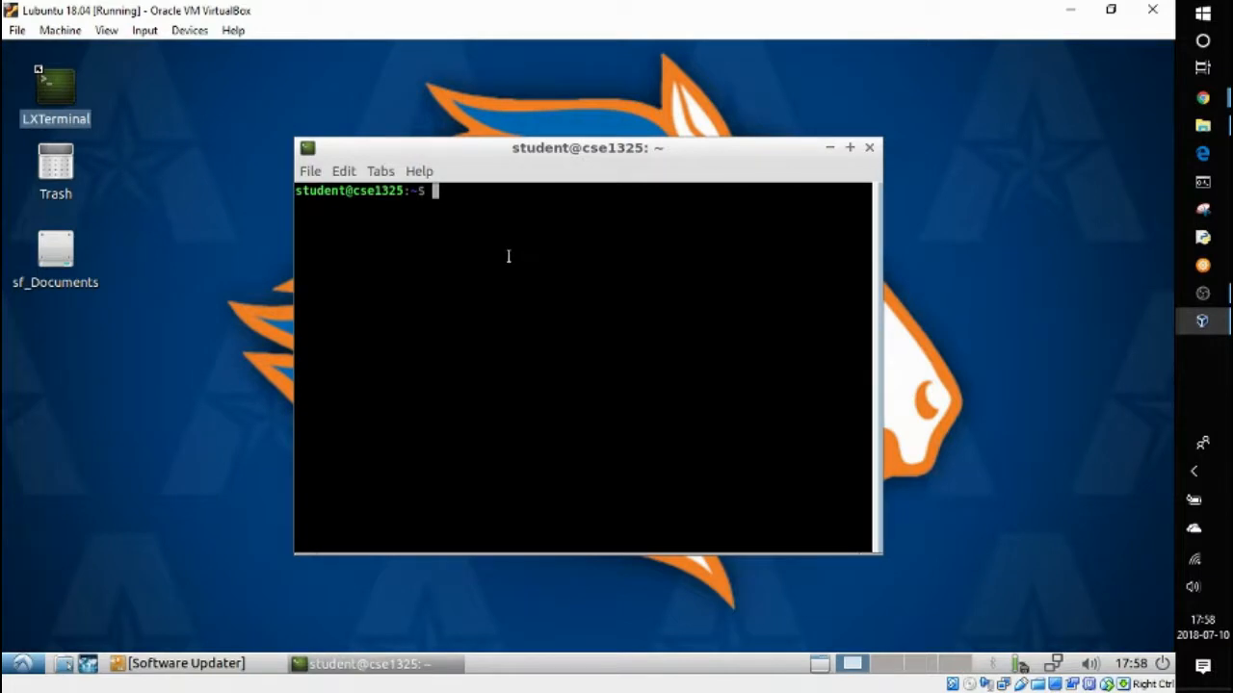
type("ls")
key("Return")
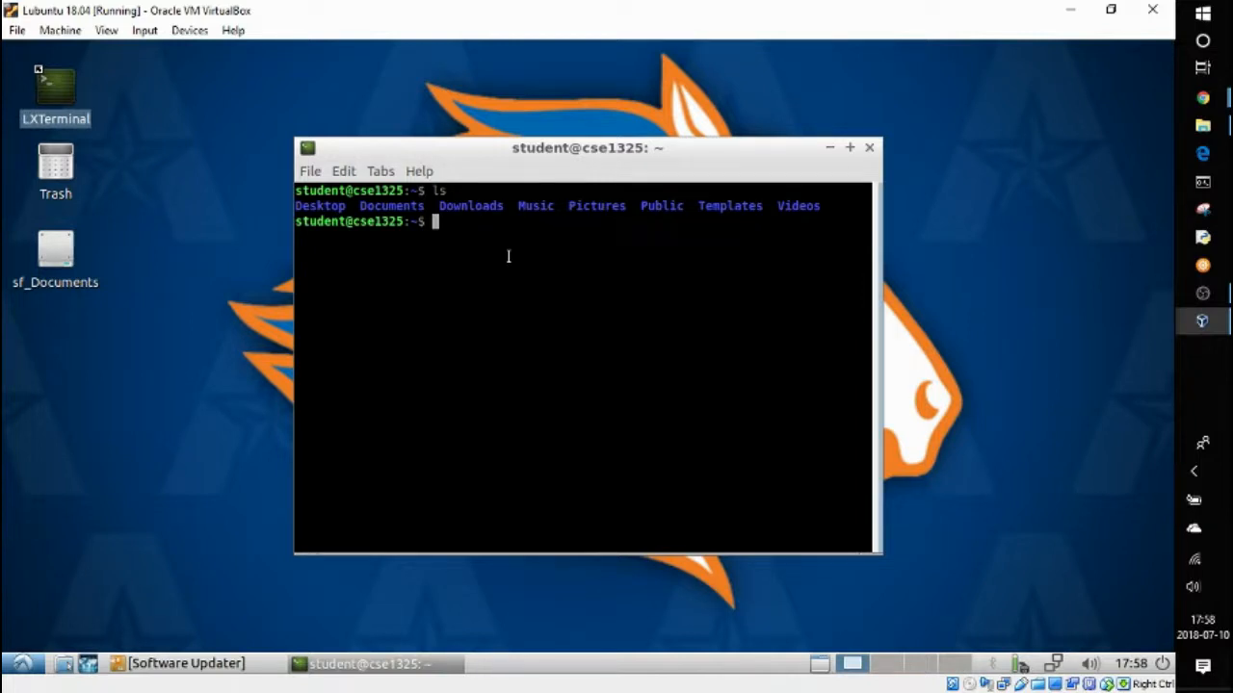
Change to /media/sf_Documents/ in the terminal and list its files with ls, ending with exit to leave the terminal
type("cd /me")
type("dia")
key("BackSpace")
type("a/s")
key("Tab")
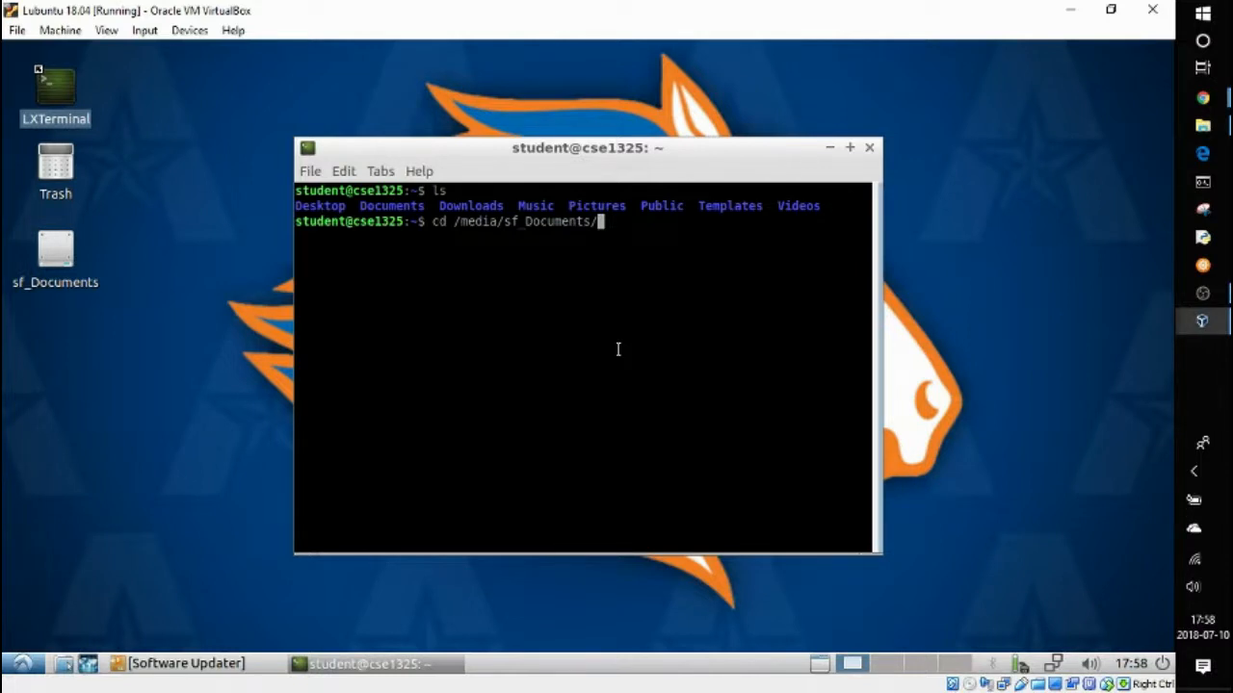
key("Return")
type("ls")
key("Return")
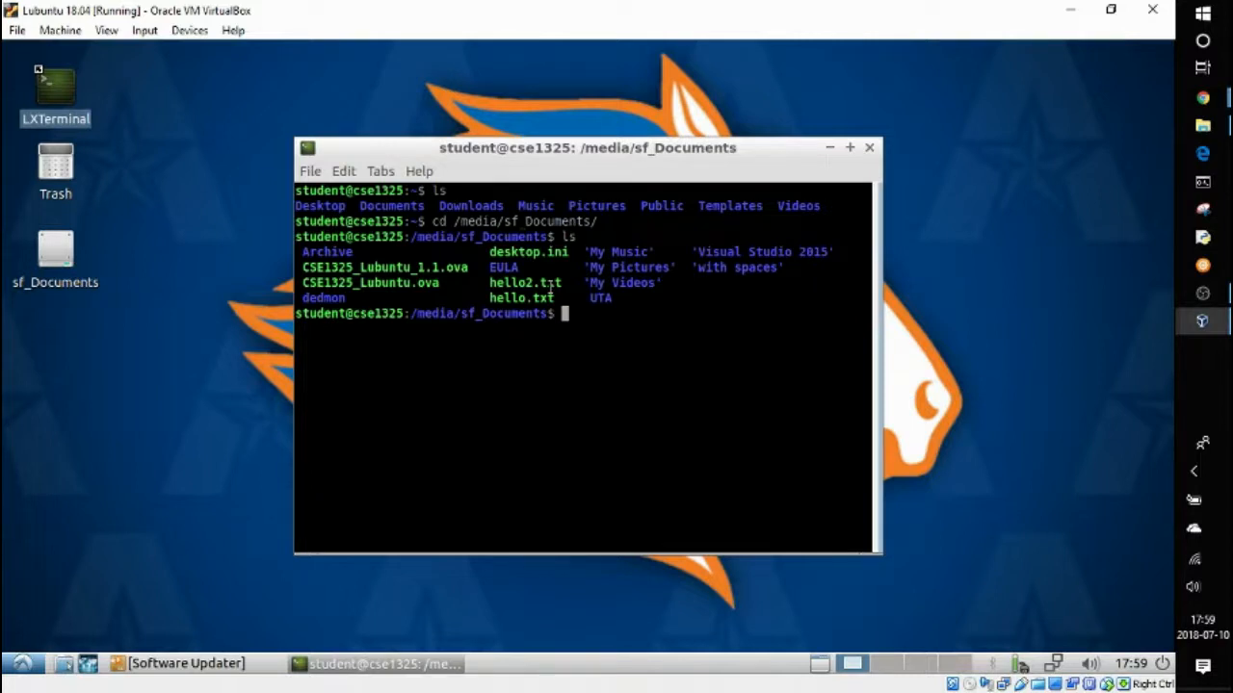
type("exit")
key("Return")
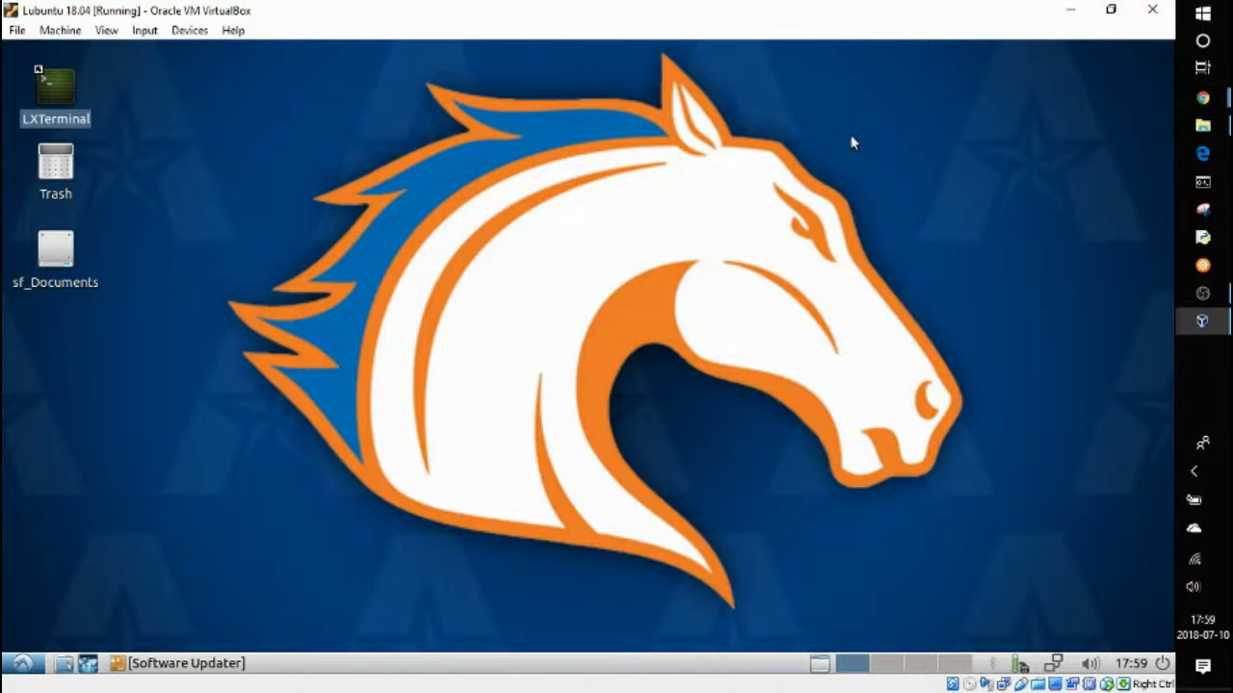
Shut down the Lubuntu 18.04 guest and close the VirtualBox Manager
left_click(1163, 664)
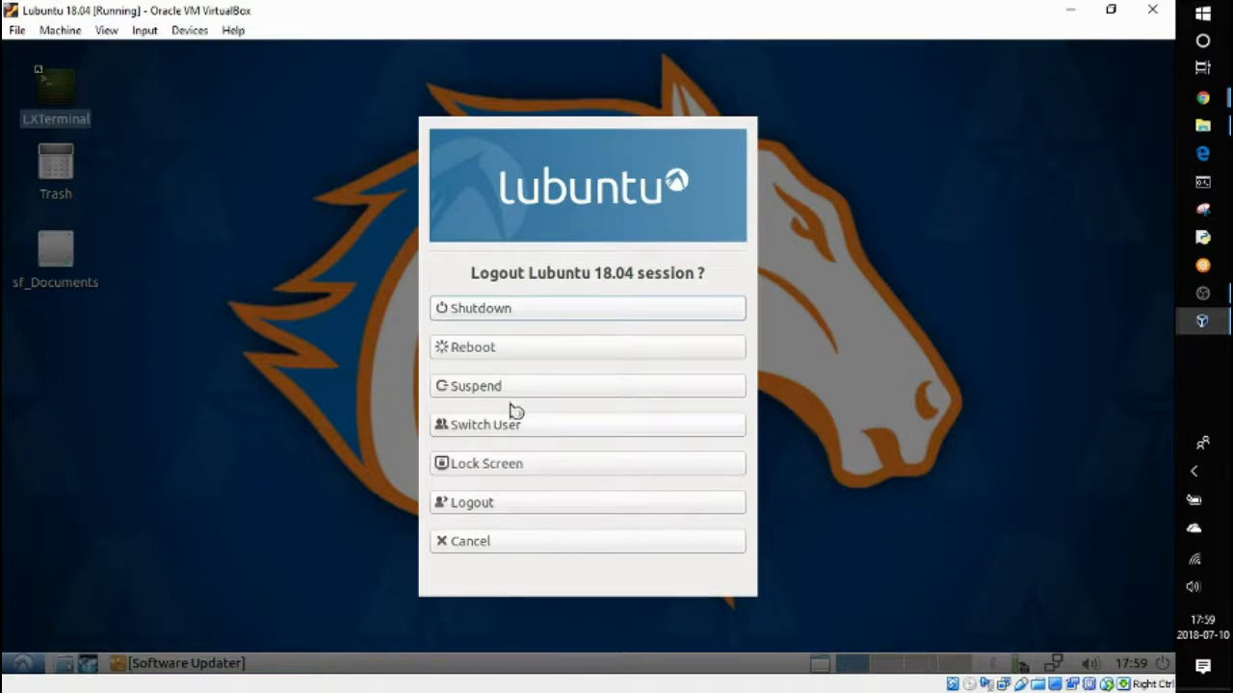
left_click(521, 310)
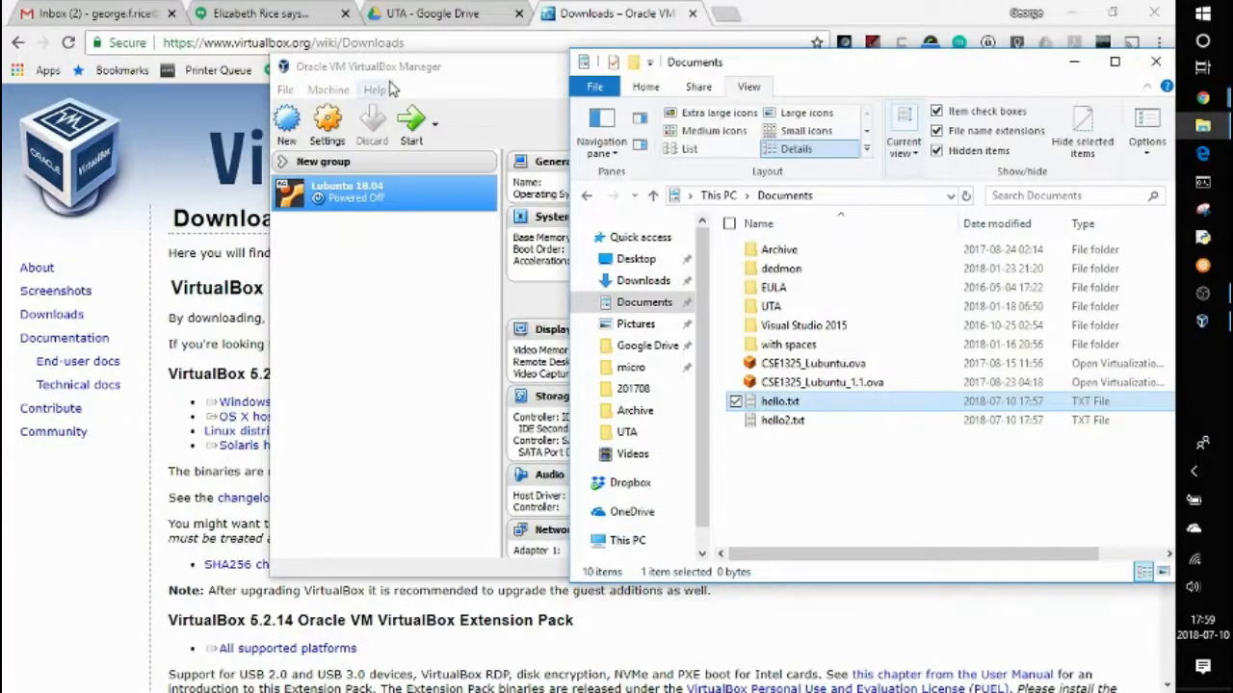
left_click(430, 73)
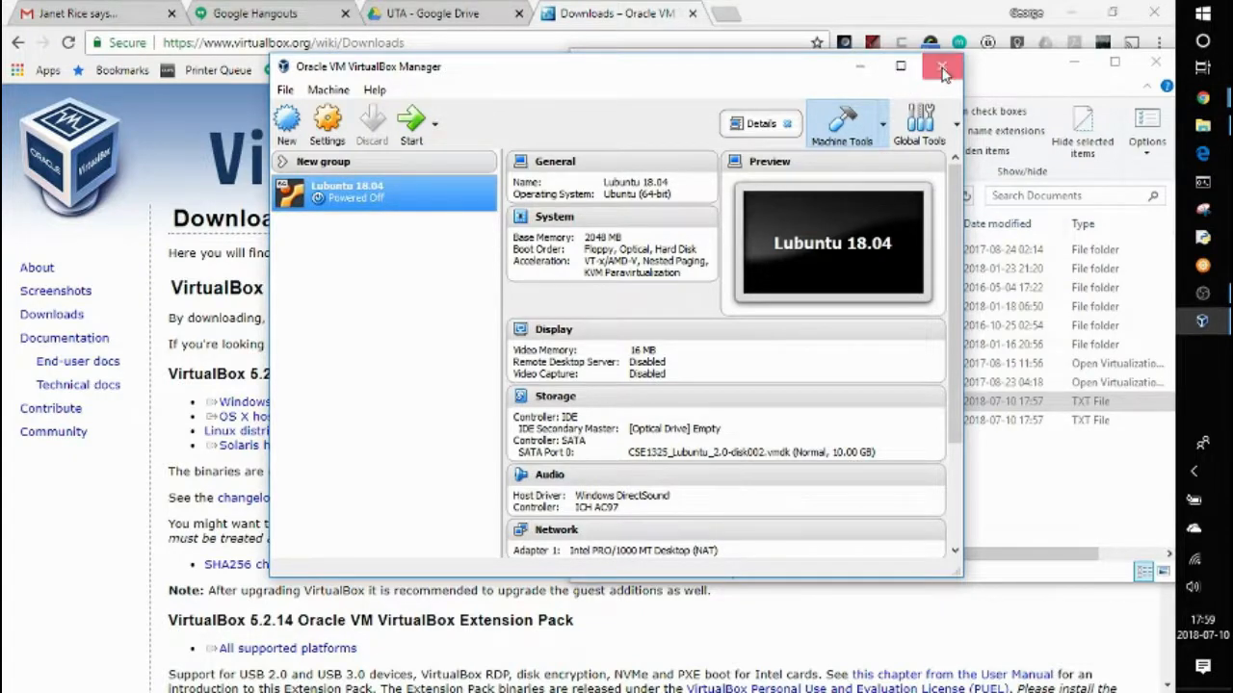
left_click(941, 68)
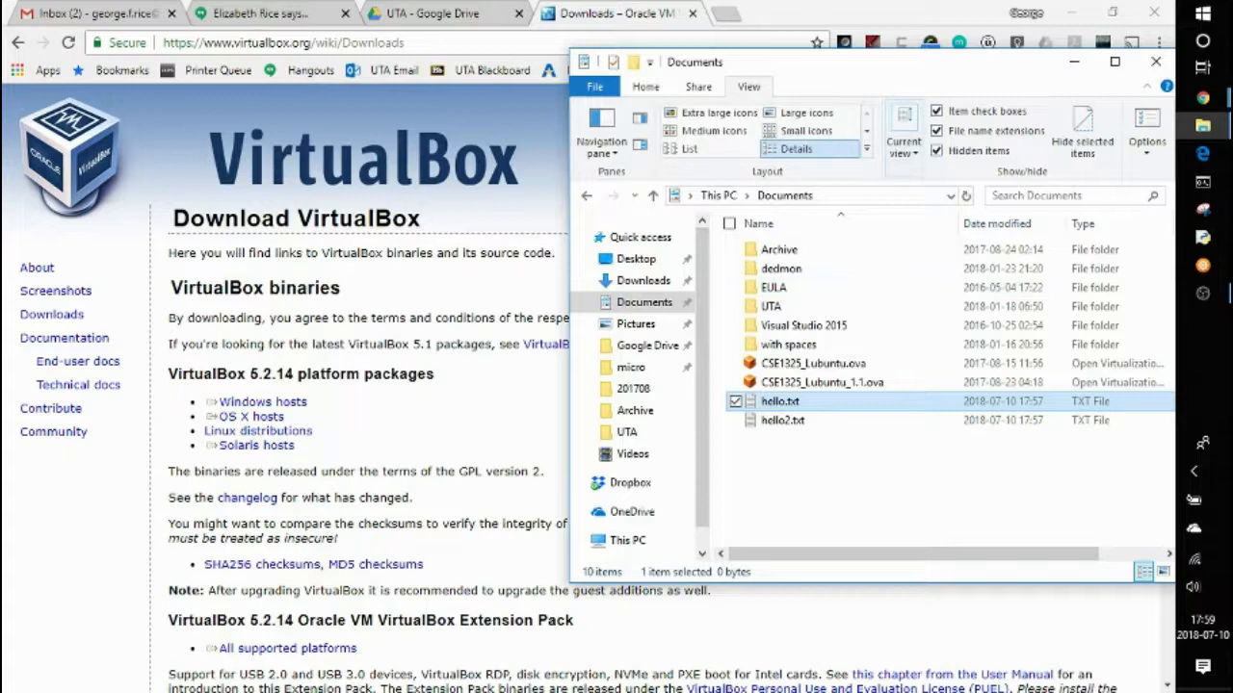